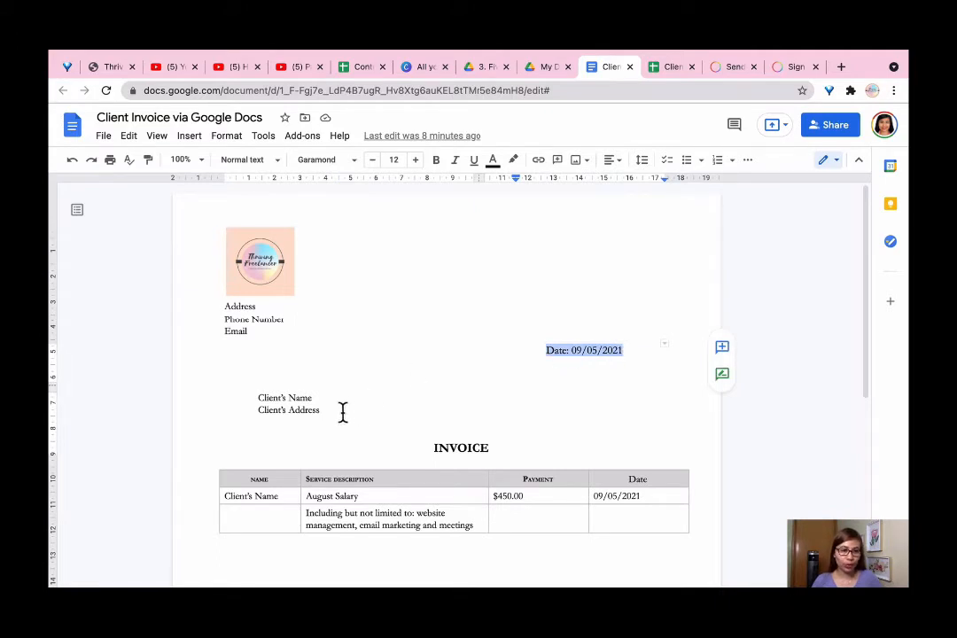
# Review the invoice's client details, INVOICE heading and August Salary row
pyautogui.moveTo(321, 408); pyautogui.dragTo(256, 397)
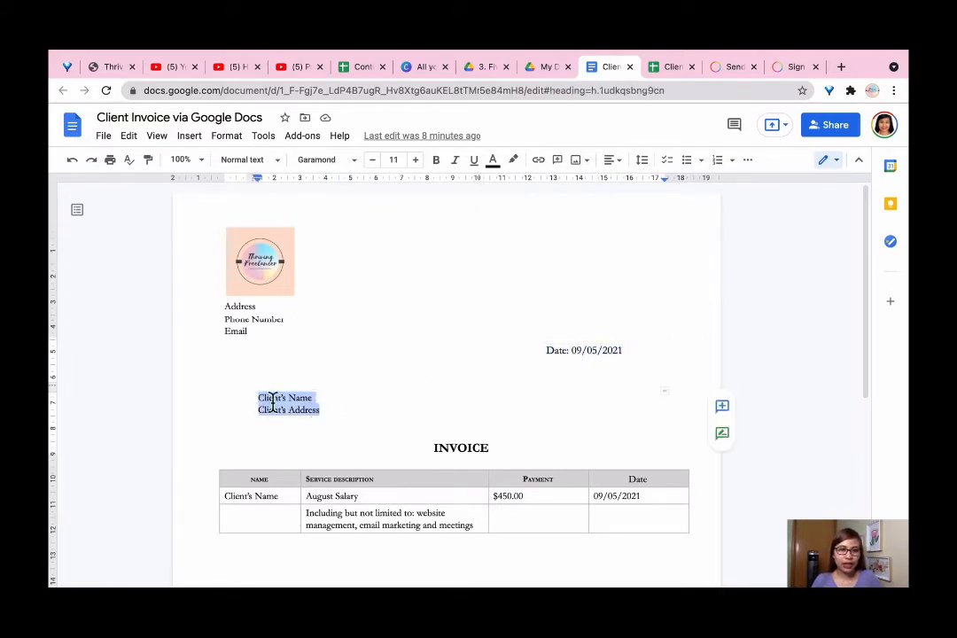
pyautogui.click(359, 406)
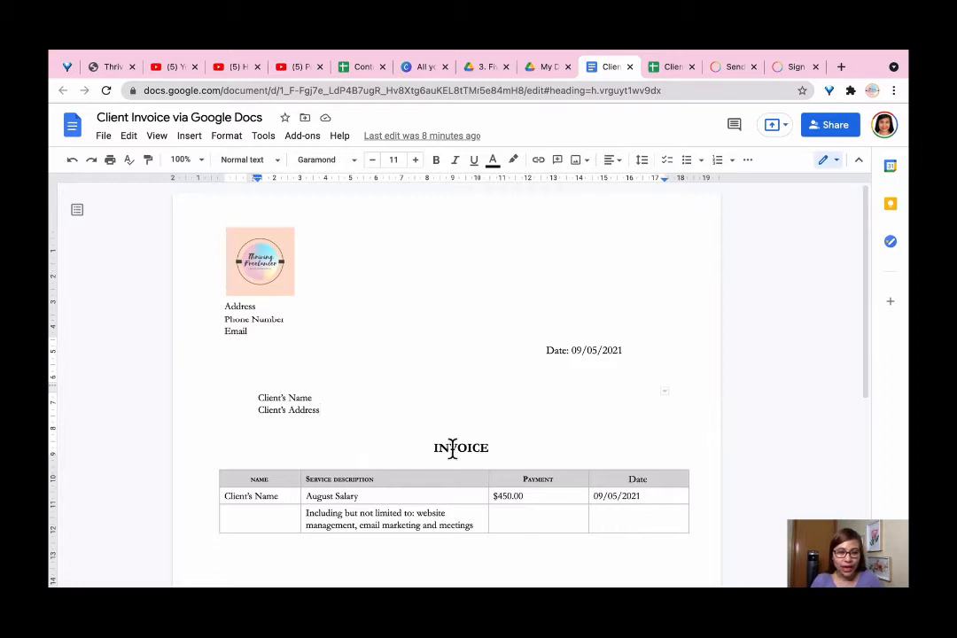
pyautogui.scroll(-2, 460, 448)
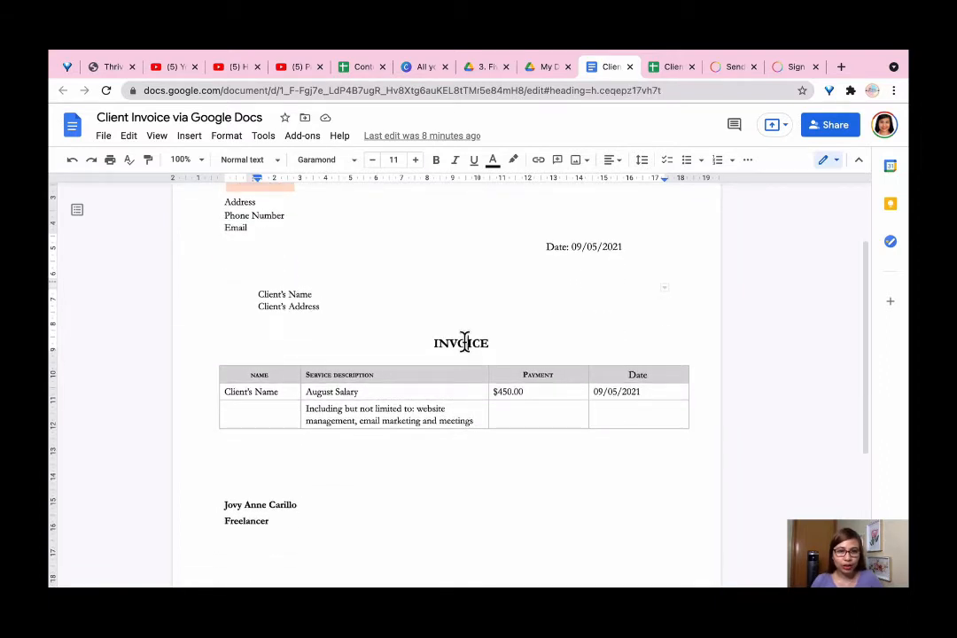
pyautogui.doubleClick(464, 342)
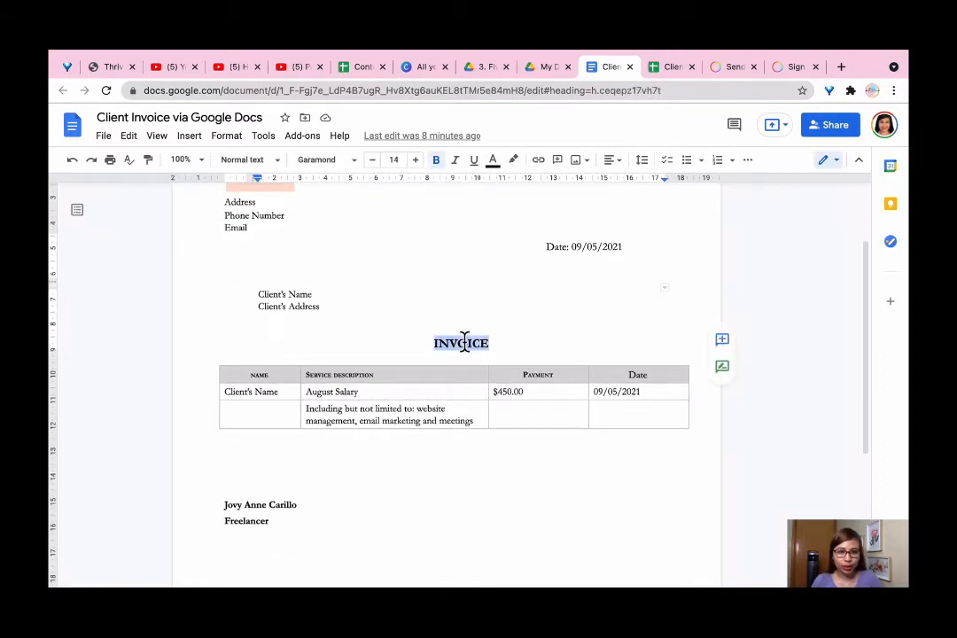
pyautogui.click(280, 390)
pyautogui.moveTo(280, 391); pyautogui.dragTo(228, 393)
pyautogui.click(391, 391)
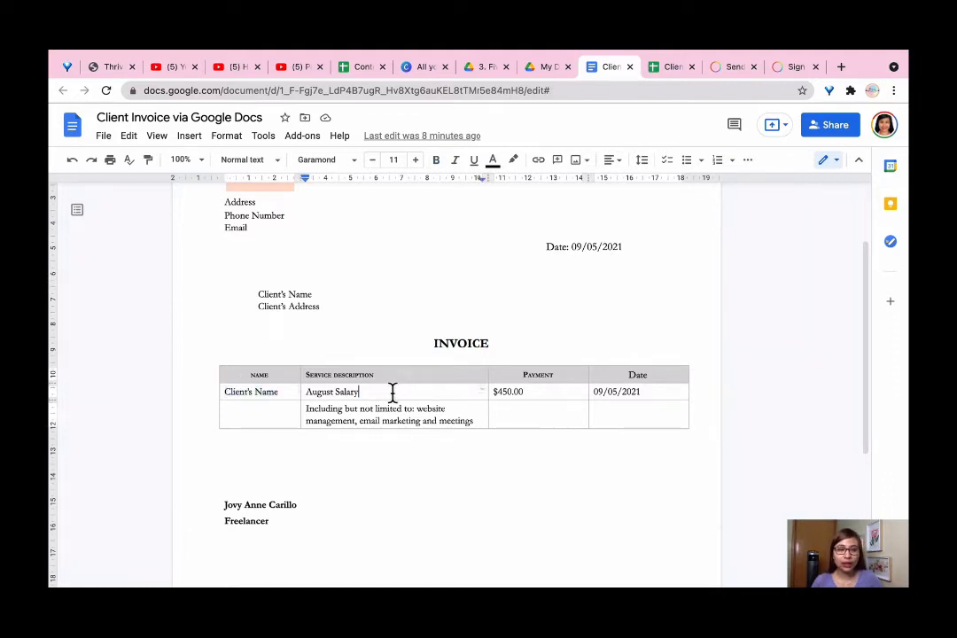
pyautogui.moveTo(392, 392); pyautogui.dragTo(306, 392)
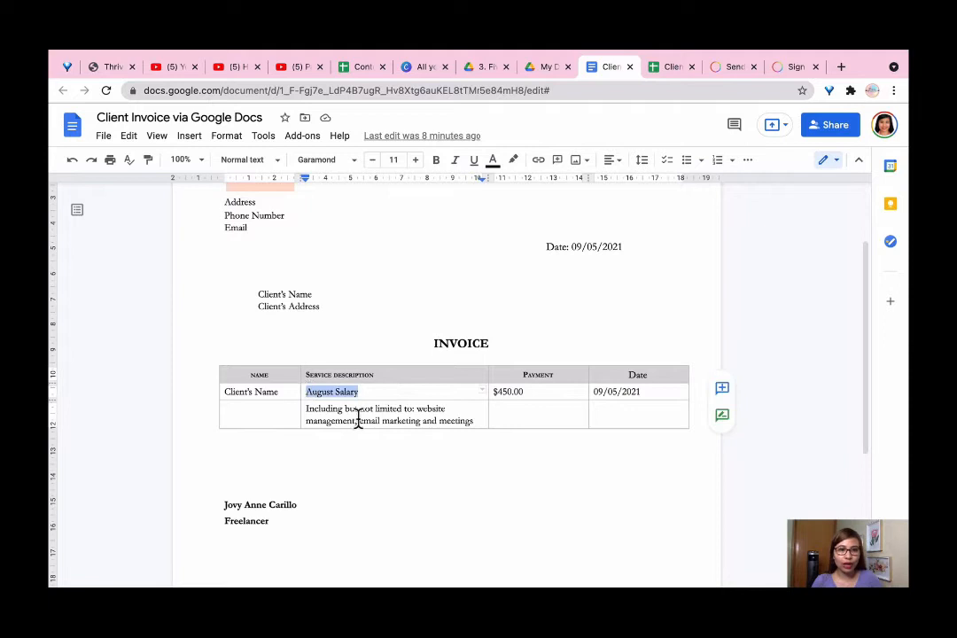
pyautogui.click(438, 412)
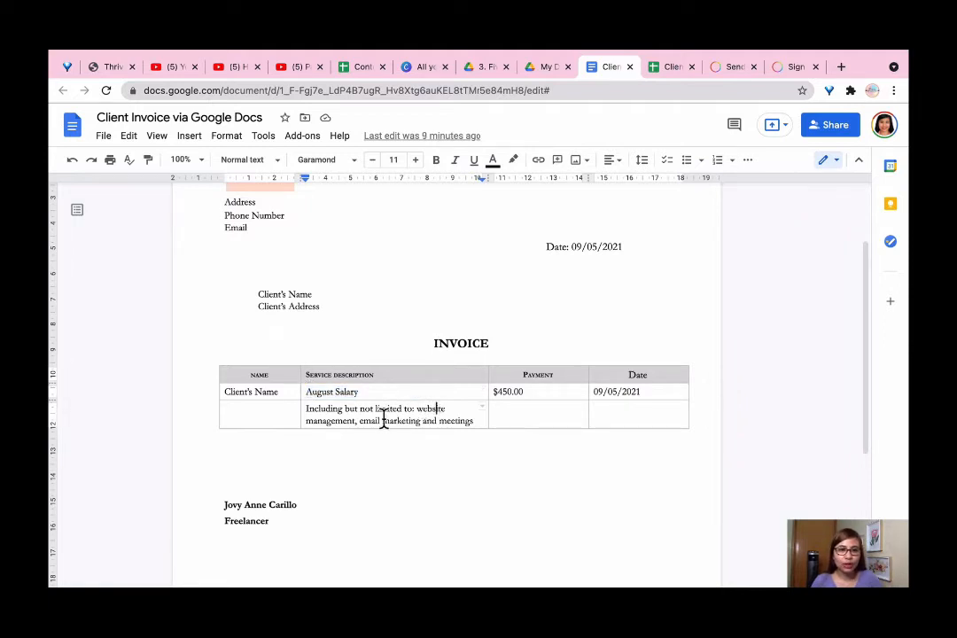
pyautogui.click(480, 421)
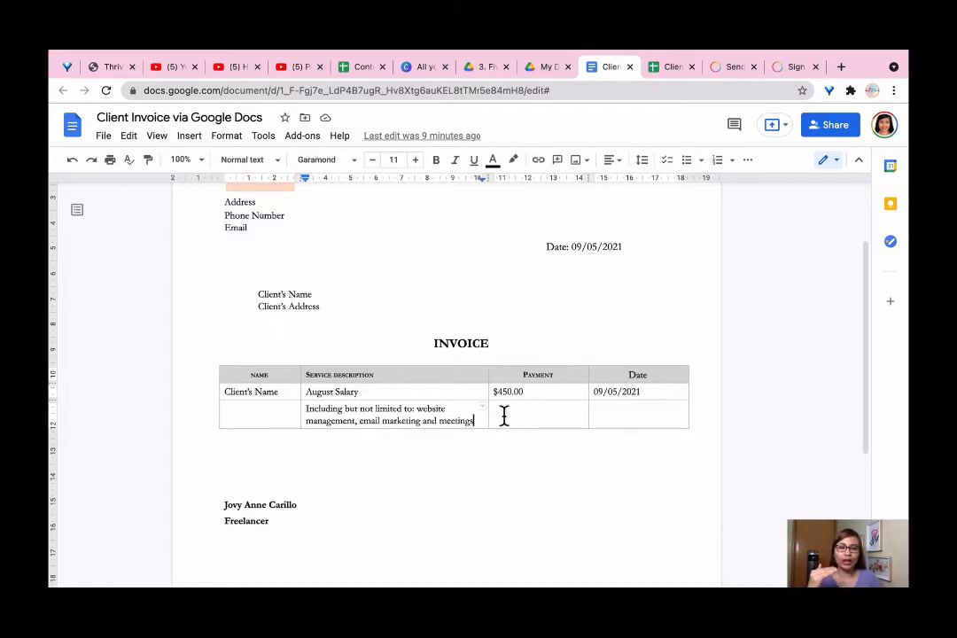
pyautogui.click(513, 415)
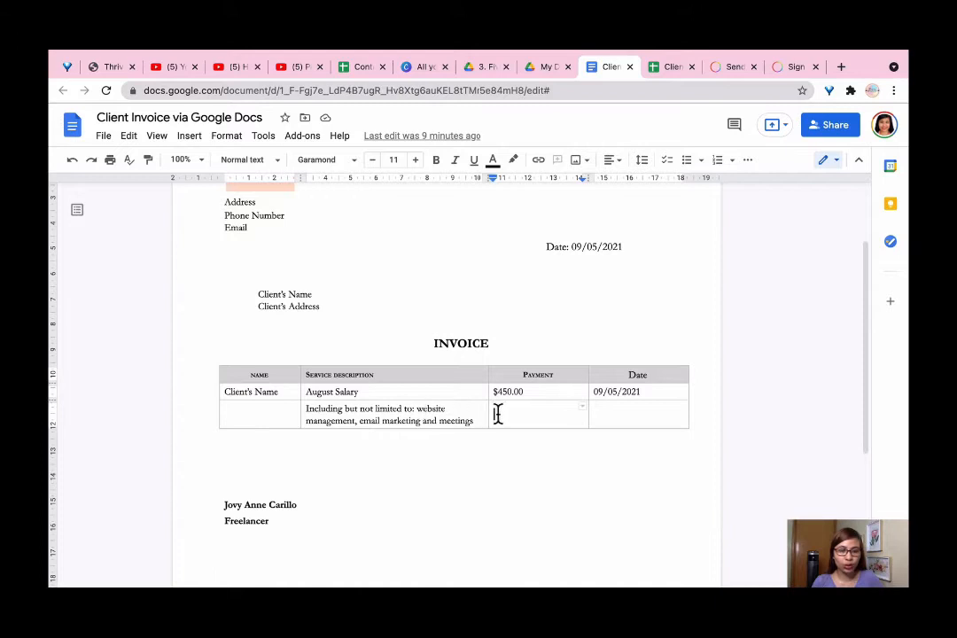
# Change the August Salary payment amount from $450.00 to $650.00
pyautogui.click(542, 391)
pyautogui.moveTo(542, 391); pyautogui.dragTo(488, 390)
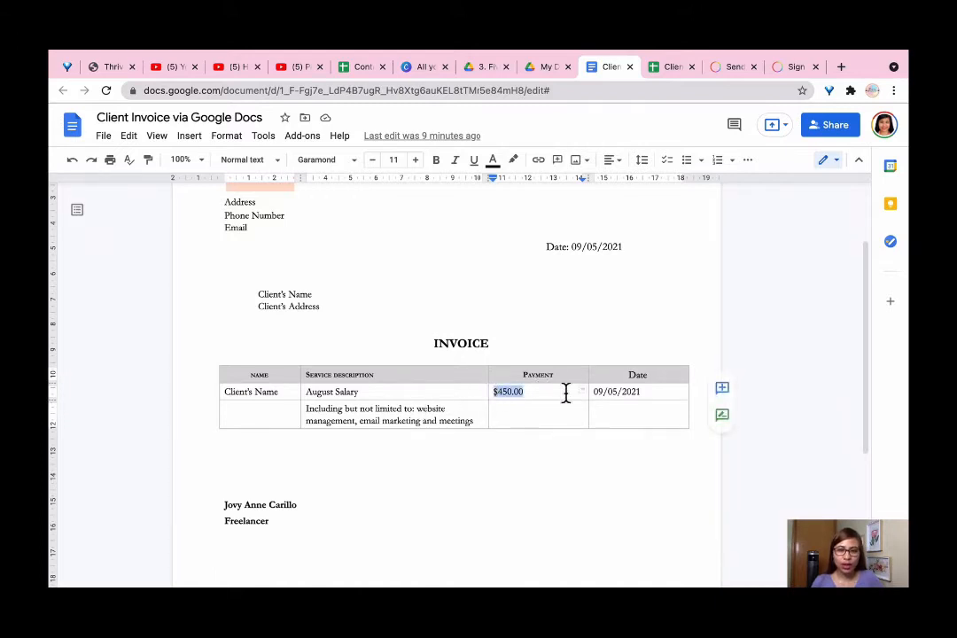
pyautogui.click(533, 393)
pyautogui.click(502, 391)
pyautogui.press('BackSpace')
pyautogui.write('6')
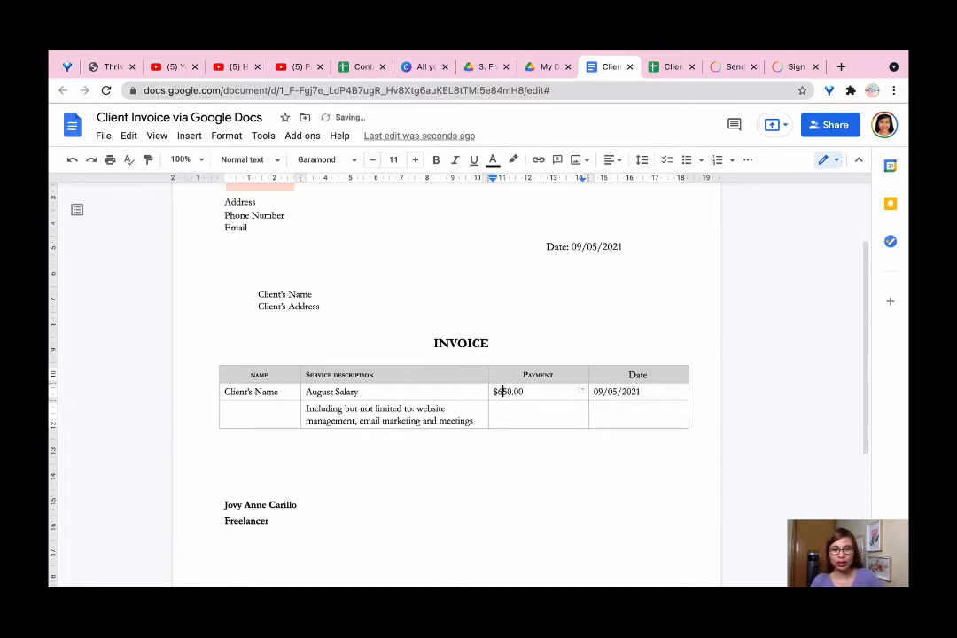
pyautogui.doubleClick(564, 393)
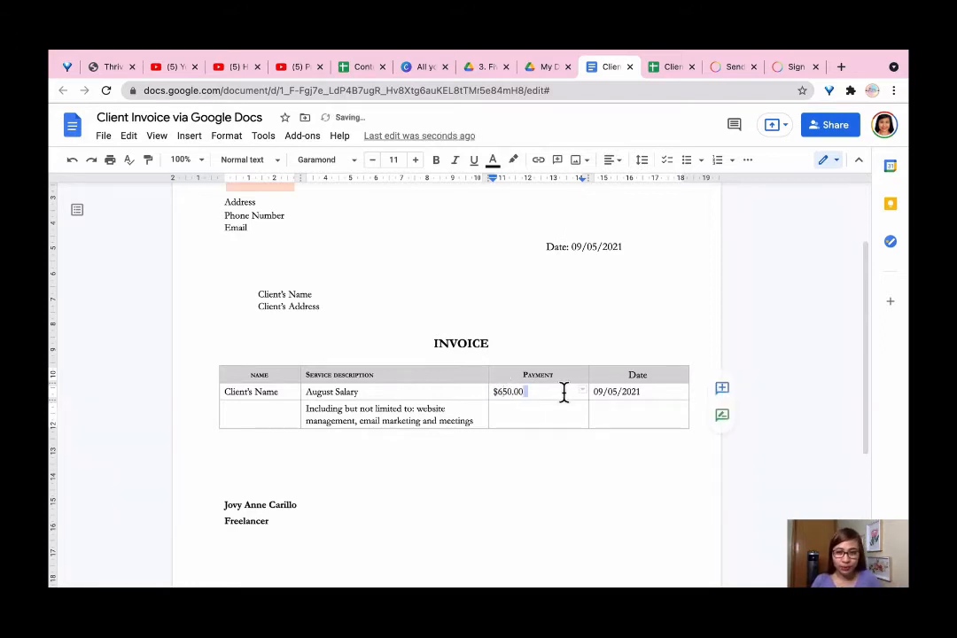
# Check the Date cell, look over the rest of the invoice and open the File menu
pyautogui.click(656, 396)
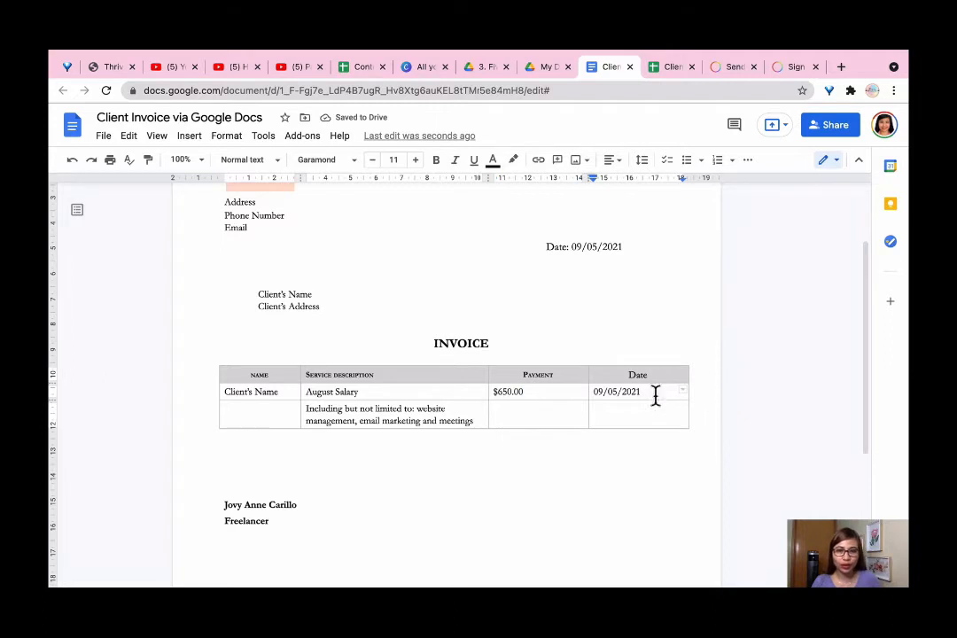
pyautogui.scroll(1, 308, 508)
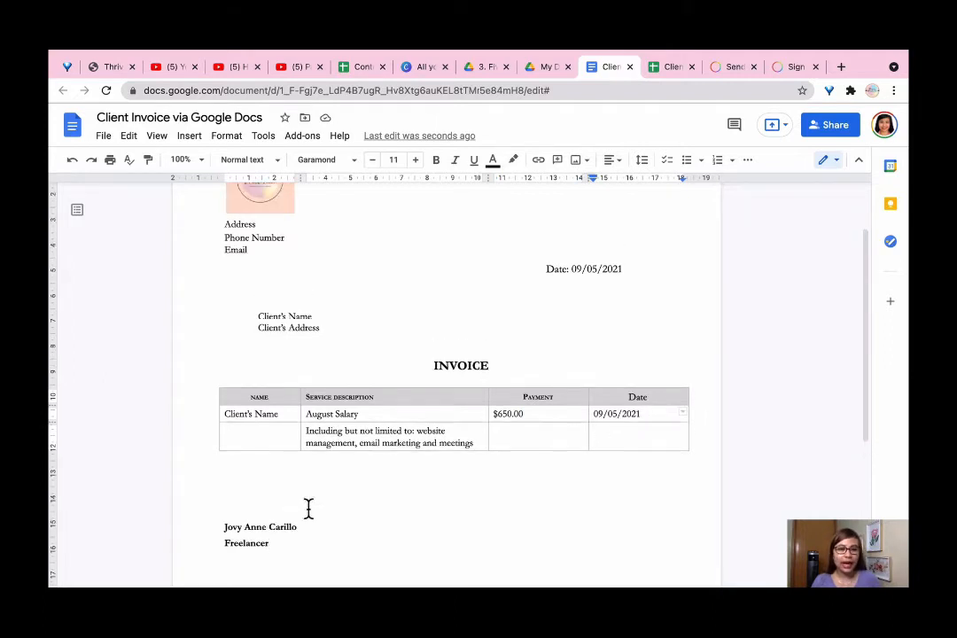
pyautogui.scroll(-1, 303, 527)
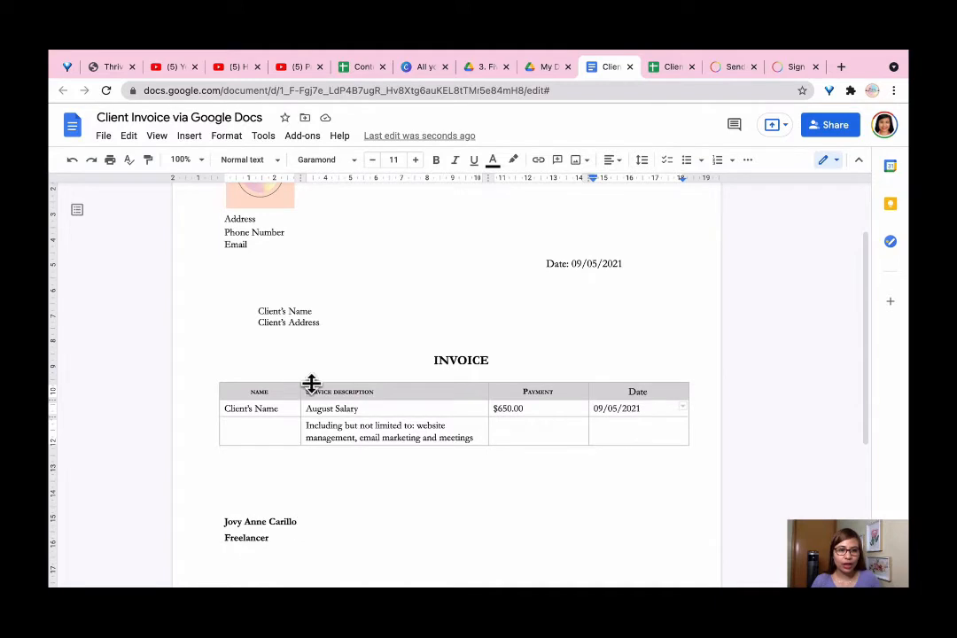
pyautogui.scroll(1, 270, 512)
pyautogui.scroll(-3, 265, 470)
pyautogui.scroll(-2, 270, 398)
pyautogui.scroll(4, 283, 354)
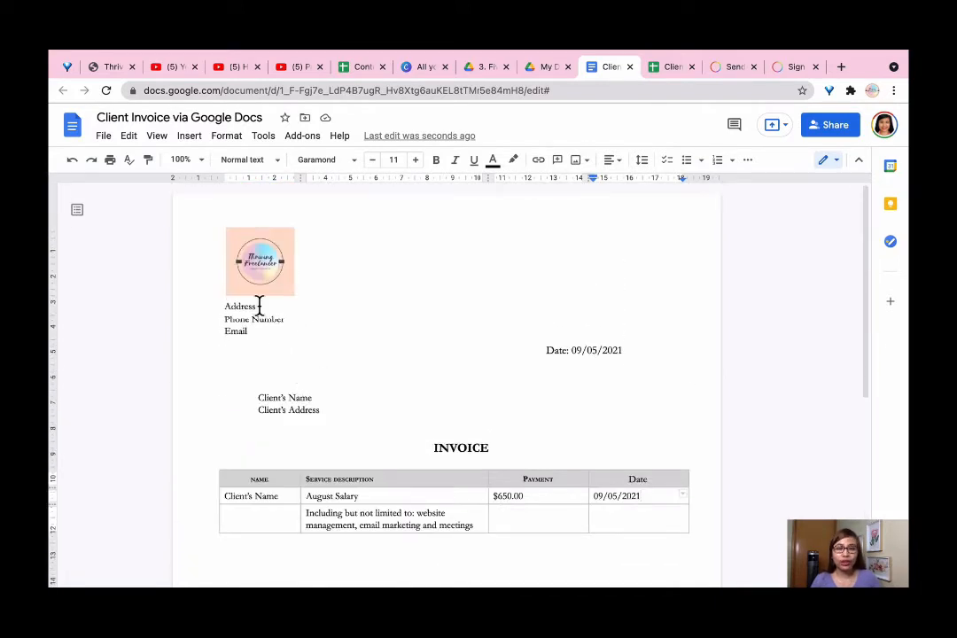
pyautogui.click(104, 135)
pyautogui.moveTo(179, 297)
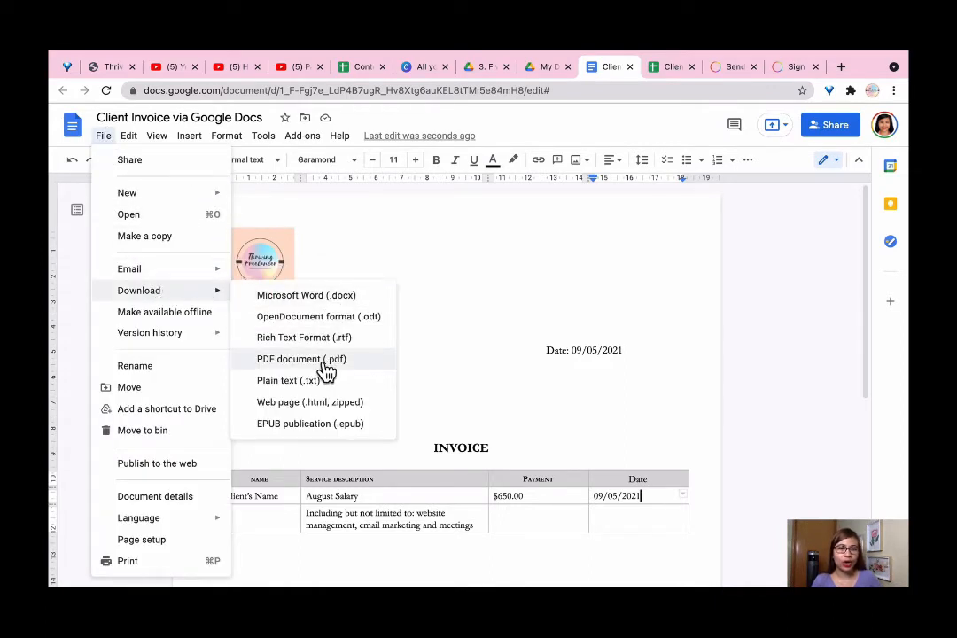
pyautogui.click(487, 329)
pyautogui.moveTo(131, 71)
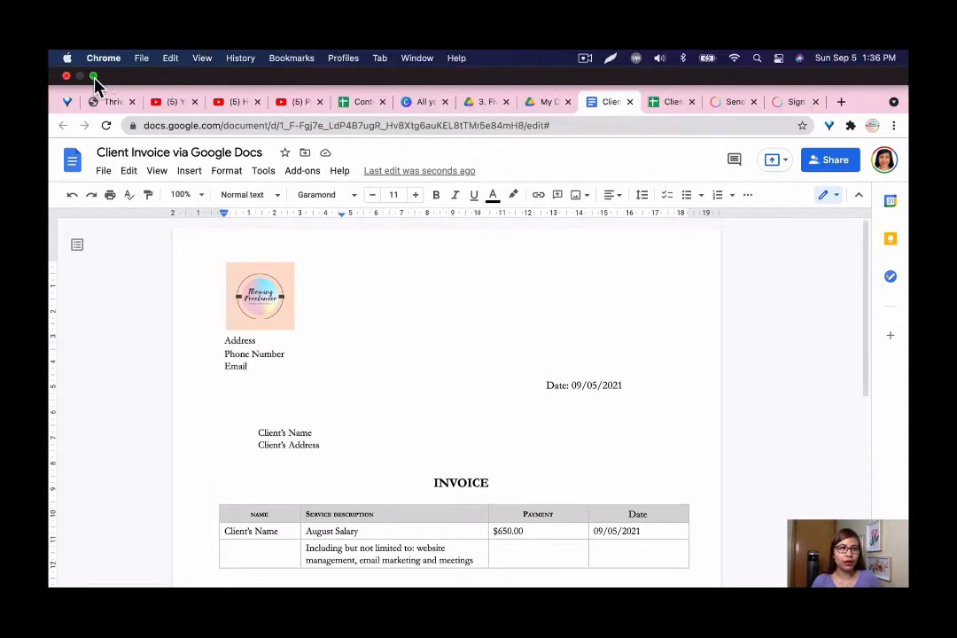
pyautogui.click(93, 76)
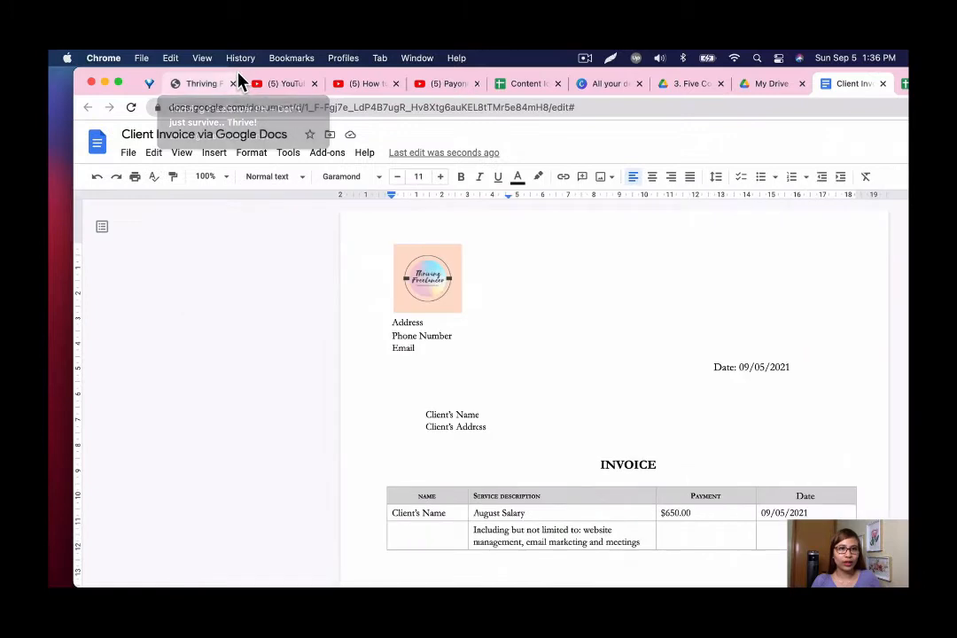
pyautogui.moveTo(238, 73); pyautogui.dragTo(403, 74)
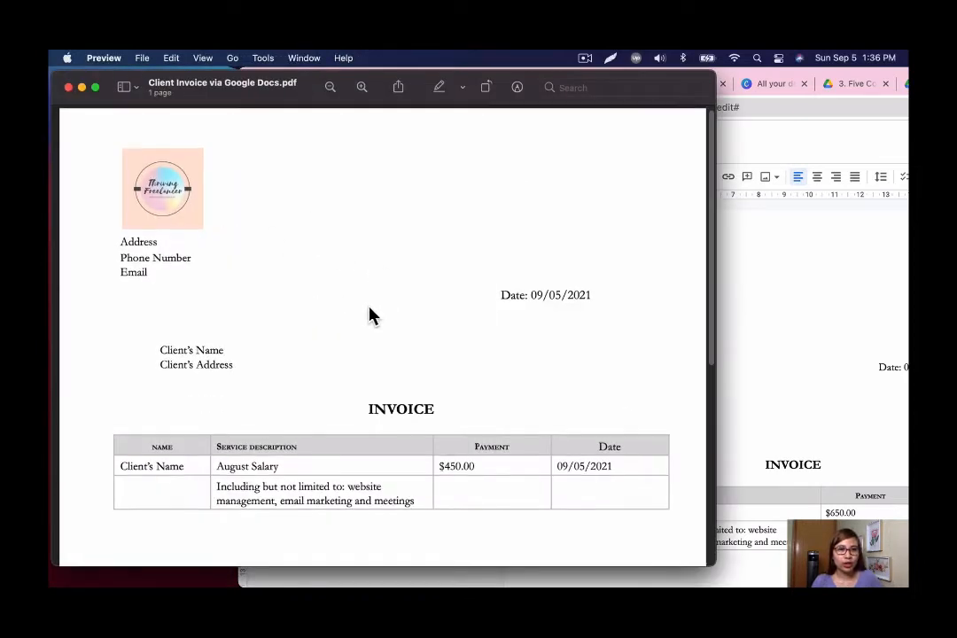
pyautogui.scroll(-3, 370, 316)
pyautogui.scroll(-5, 370, 316)
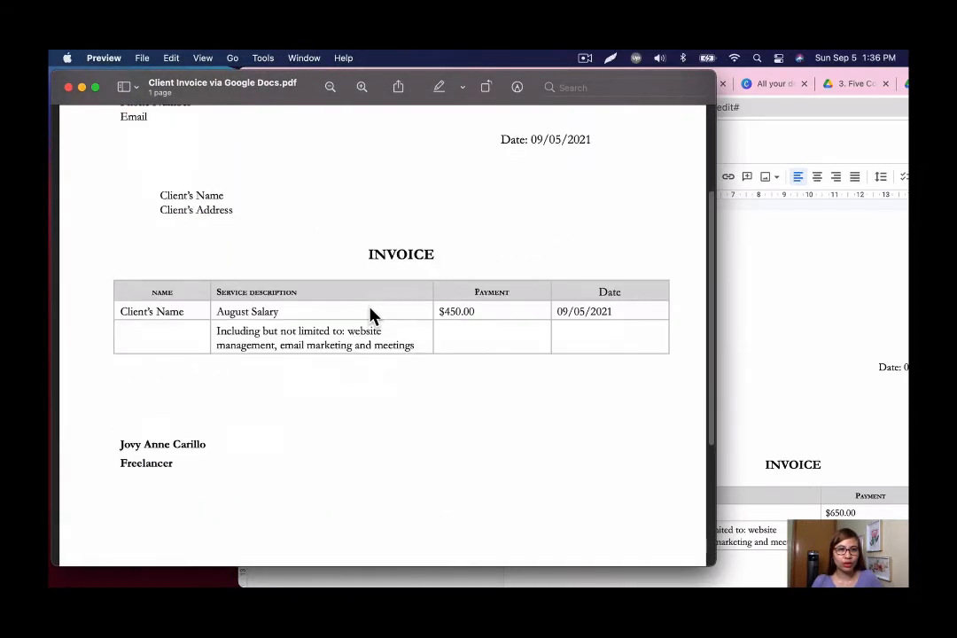
pyautogui.scroll(6, 370, 316)
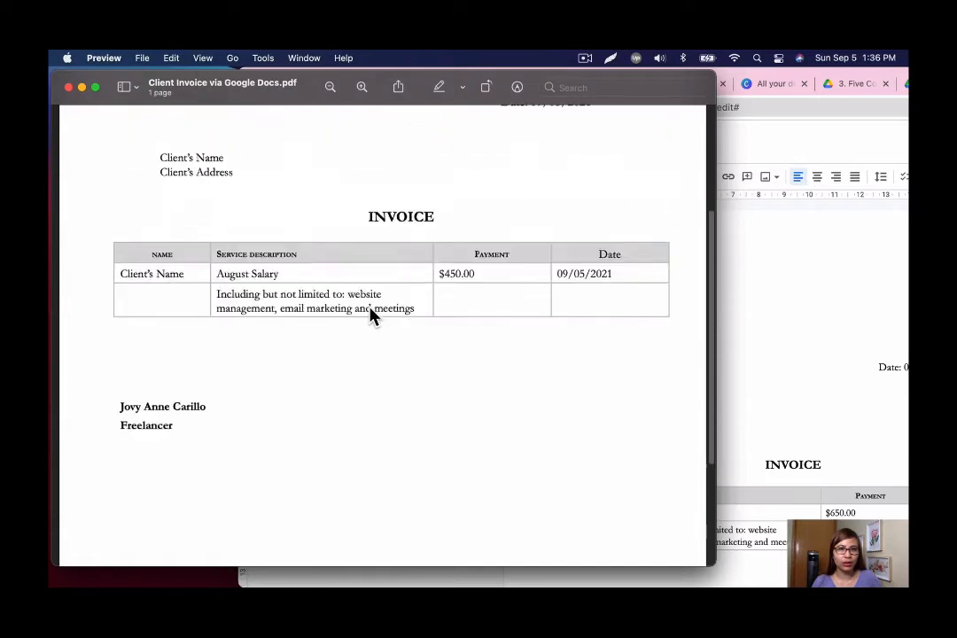
pyautogui.click(69, 87)
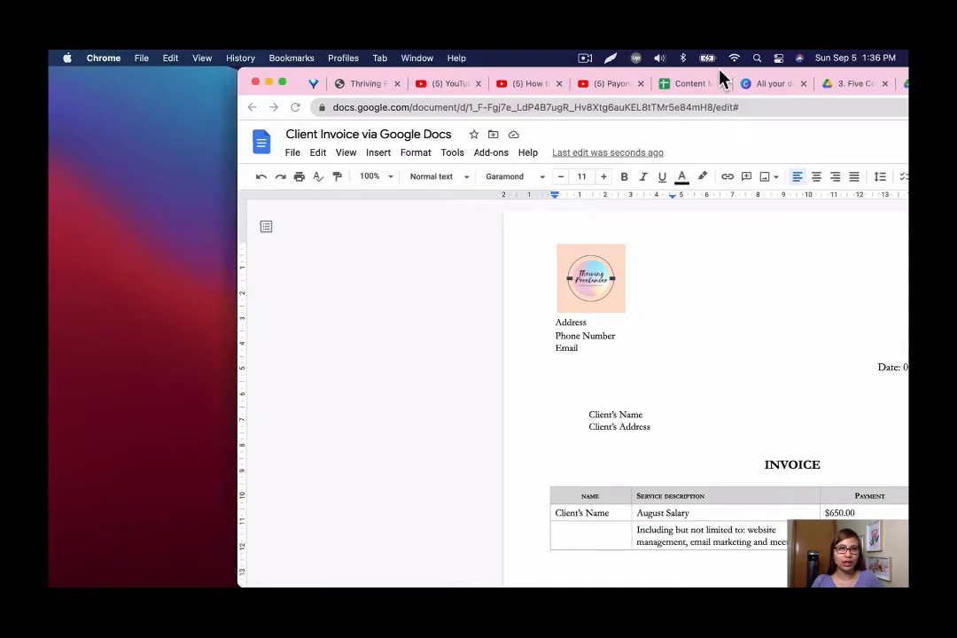
pyautogui.moveTo(722, 79); pyautogui.dragTo(560, 75)
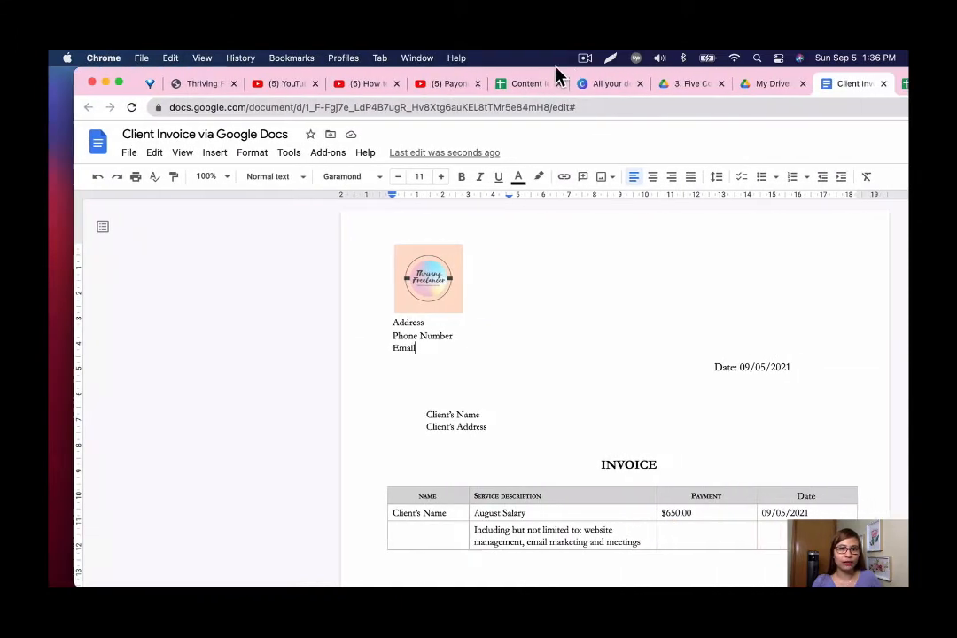
pyautogui.click(113, 82)
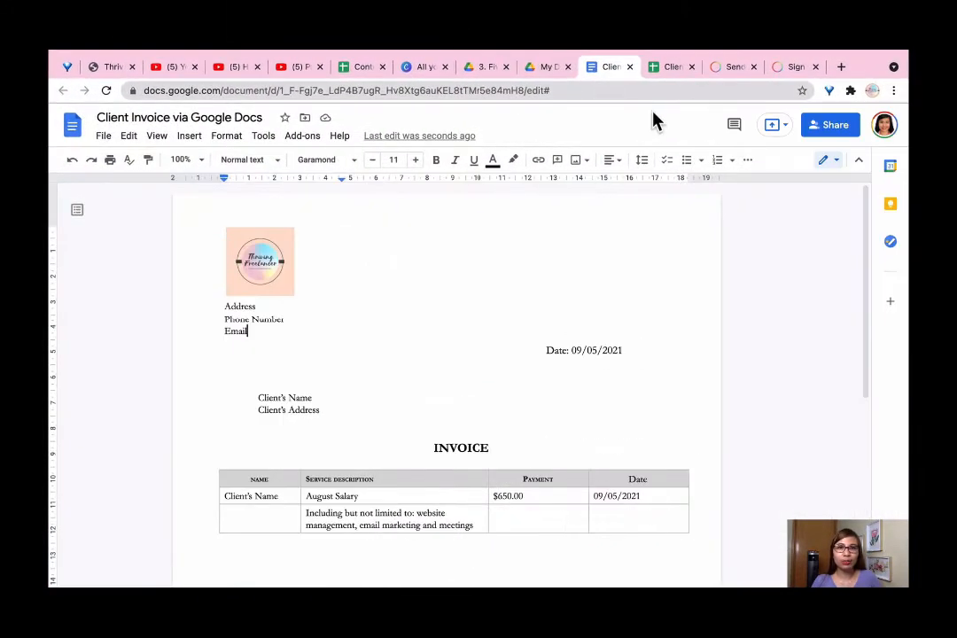
pyautogui.click(660, 69)
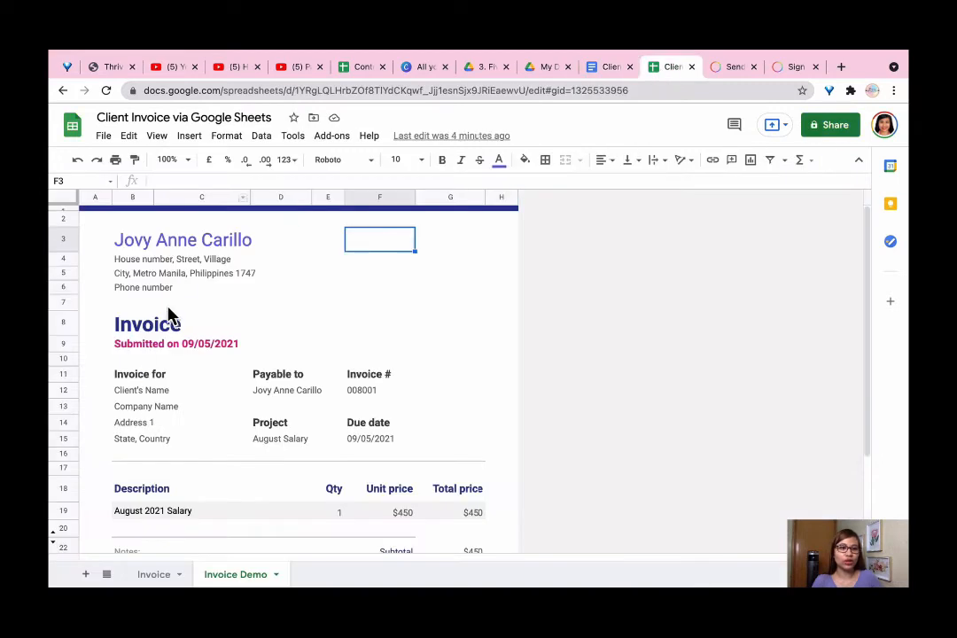
pyautogui.click(195, 246)
pyautogui.click(147, 244)
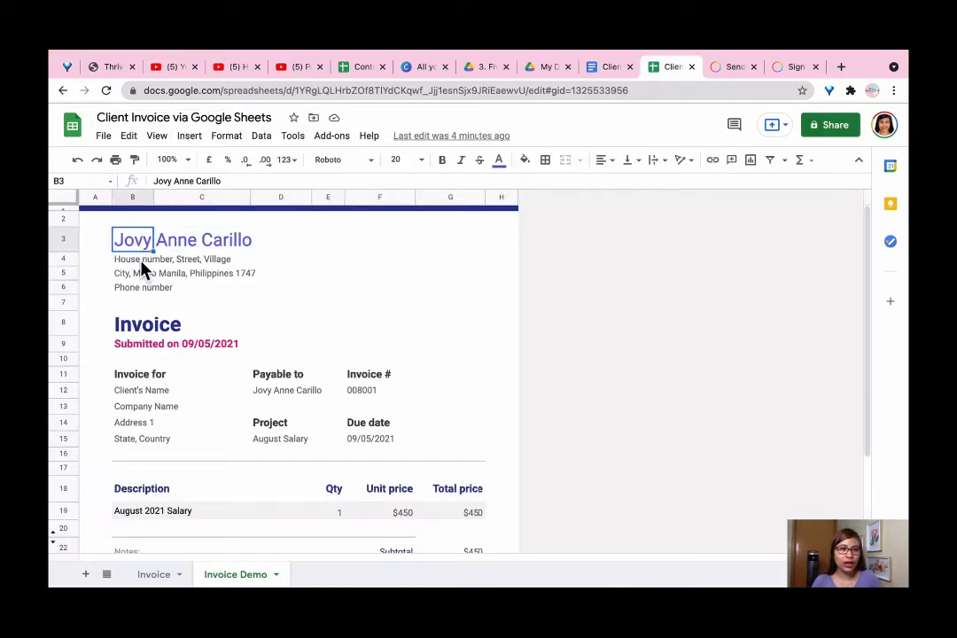
pyautogui.click(143, 260)
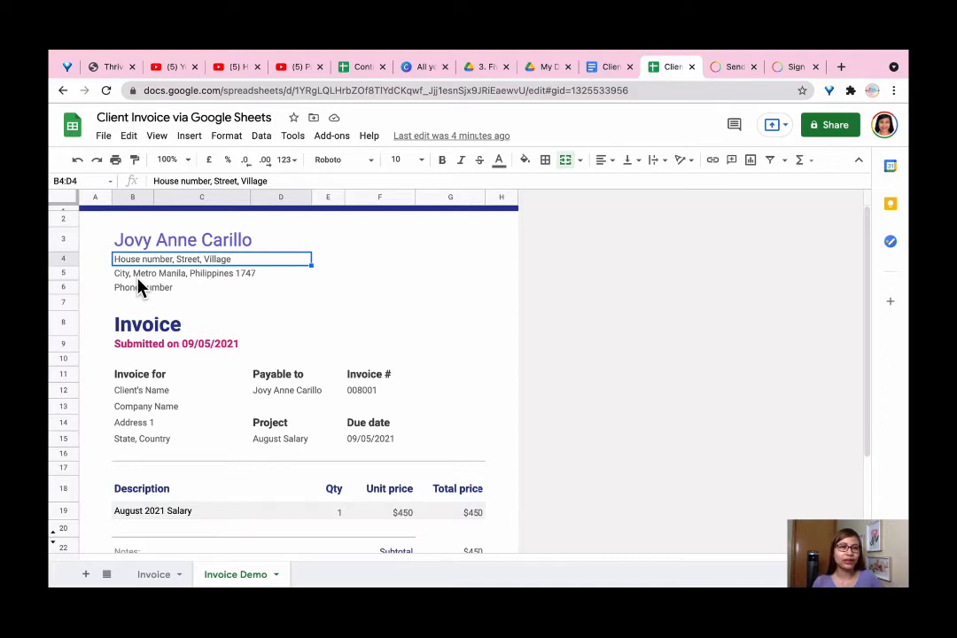
pyautogui.press('Down')
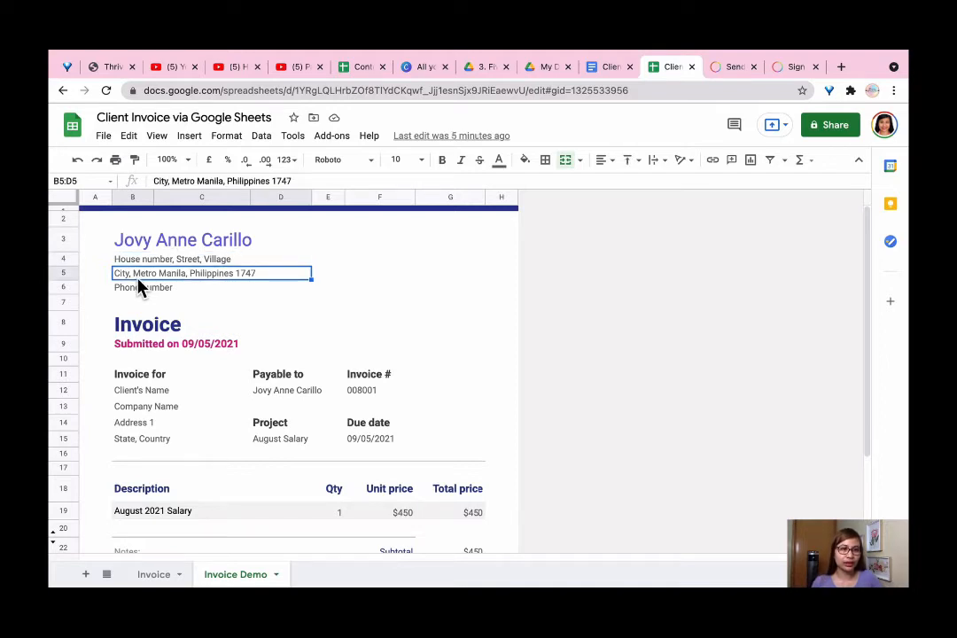
pyautogui.press('Down')
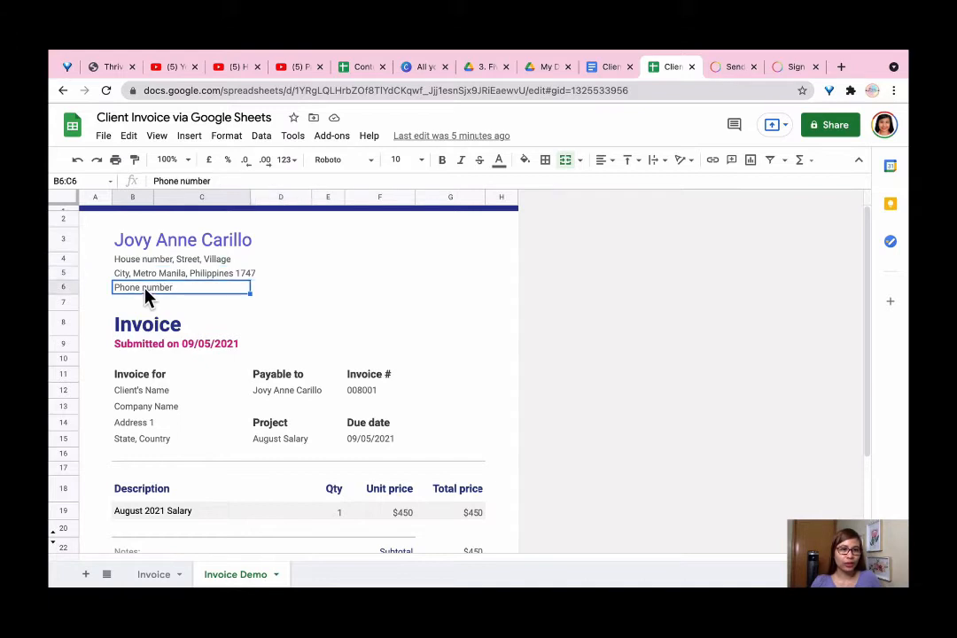
pyautogui.click(171, 330)
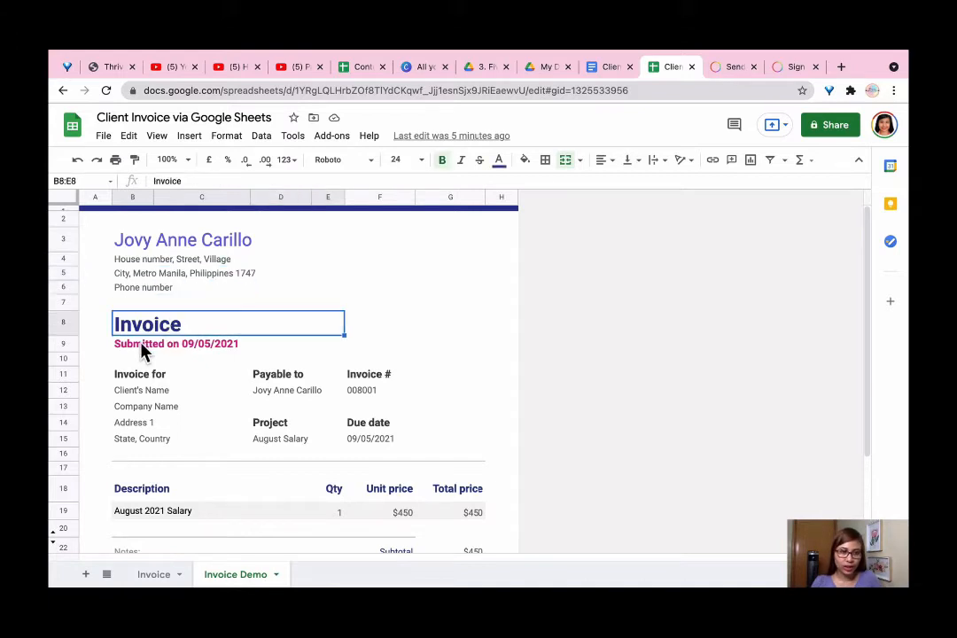
pyautogui.click(208, 350)
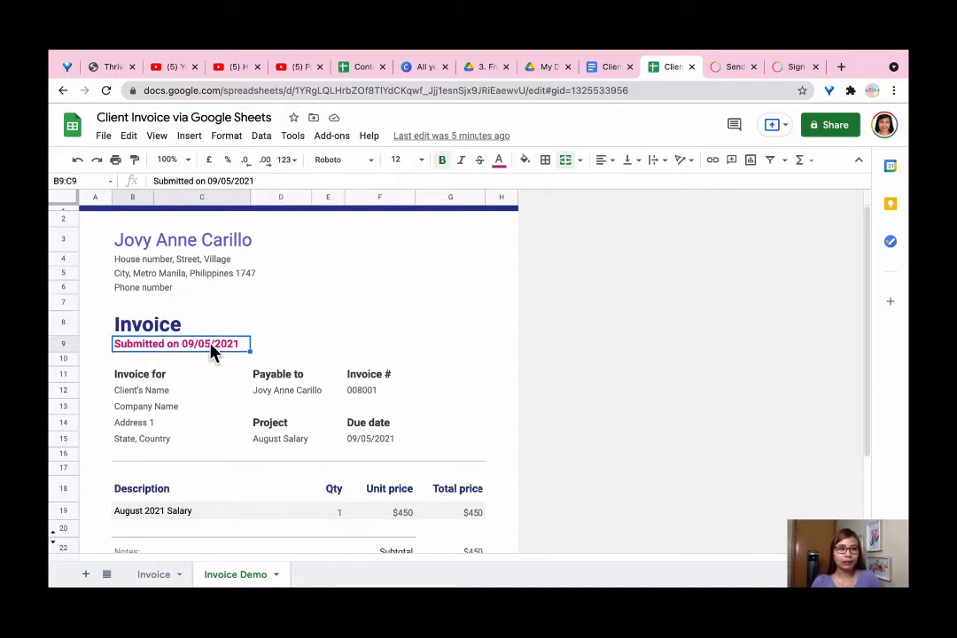
pyautogui.click(150, 397)
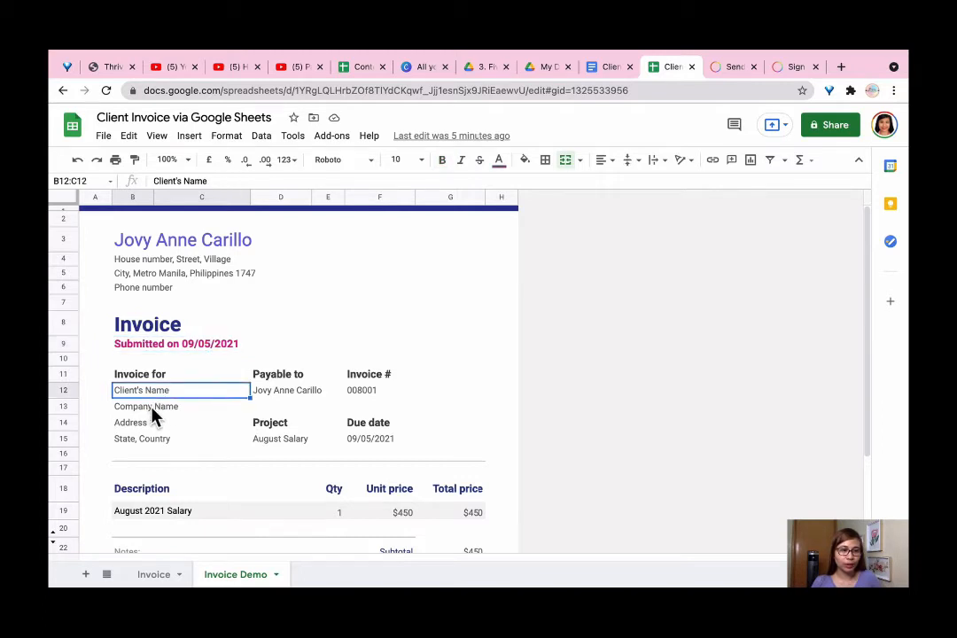
pyautogui.click(154, 409)
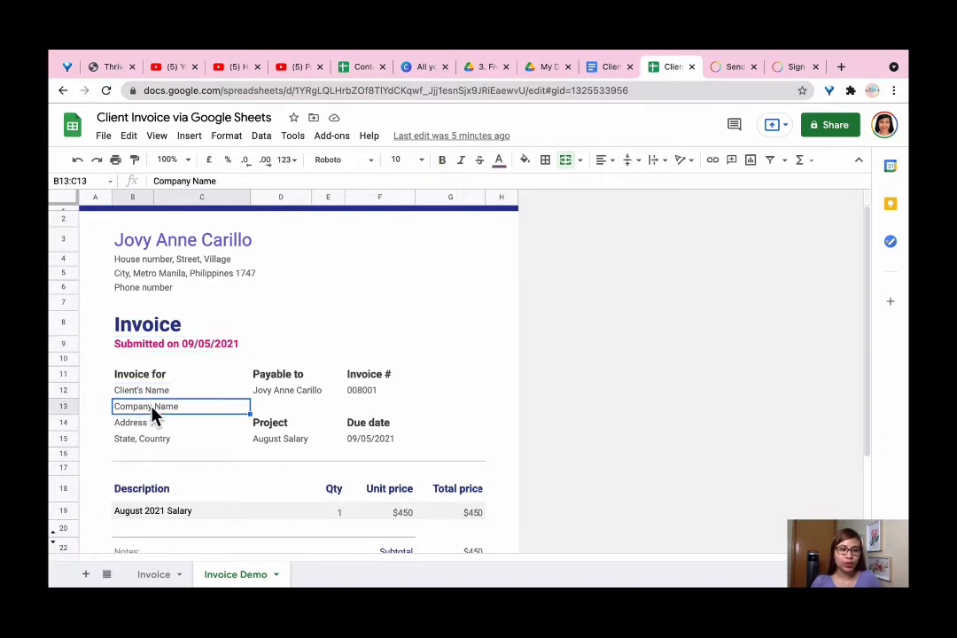
pyautogui.click(149, 425)
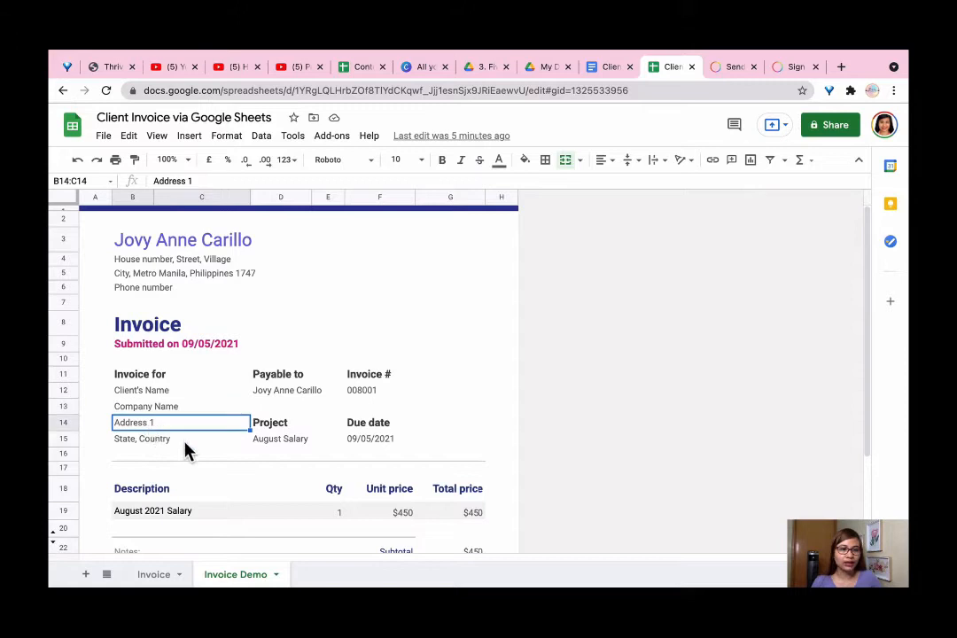
pyautogui.click(192, 437)
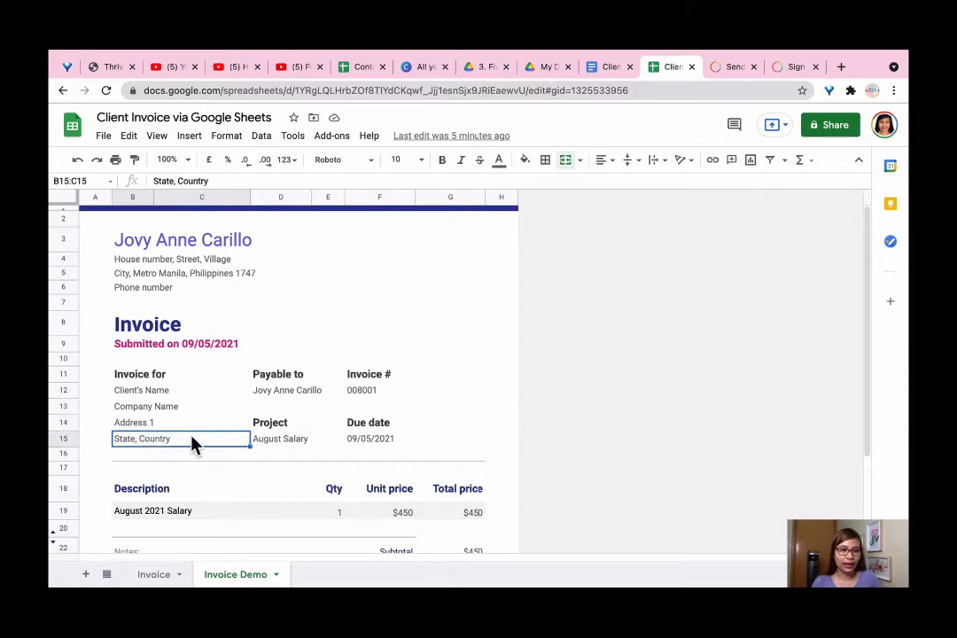
pyautogui.click(299, 395)
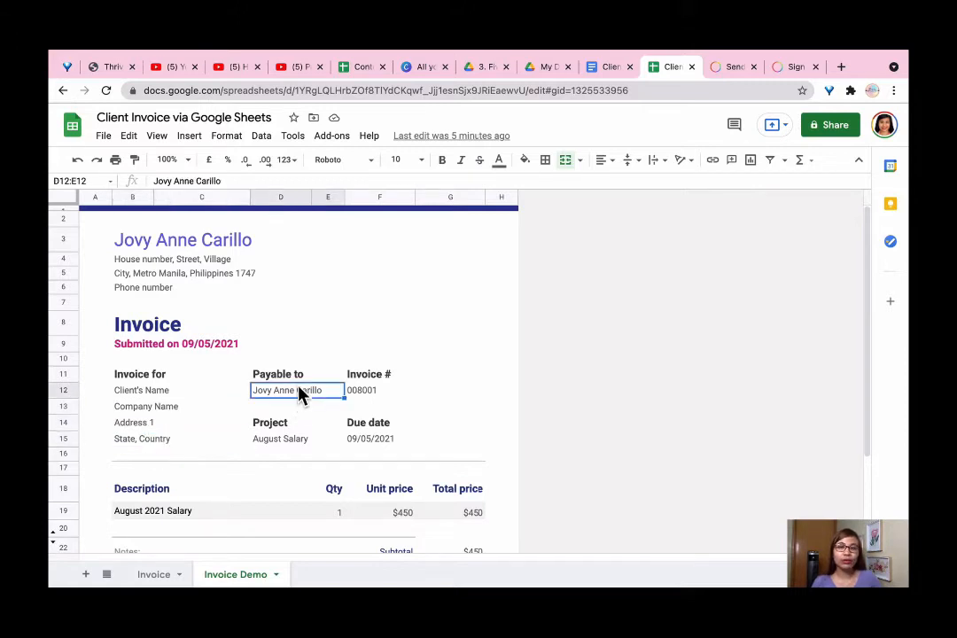
pyautogui.click(297, 440)
pyautogui.scroll(-1, 297, 390)
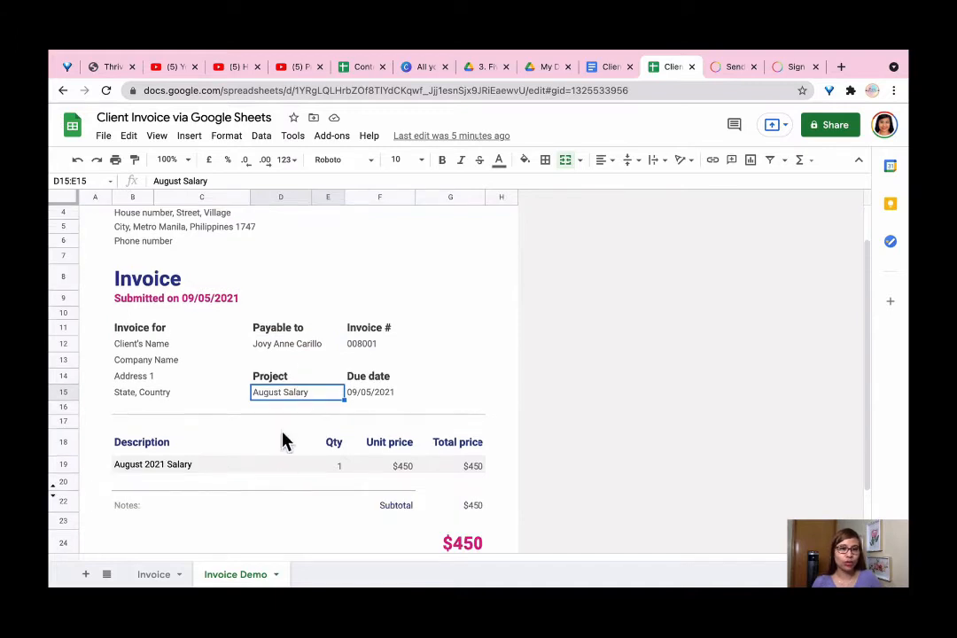
pyautogui.click(288, 470)
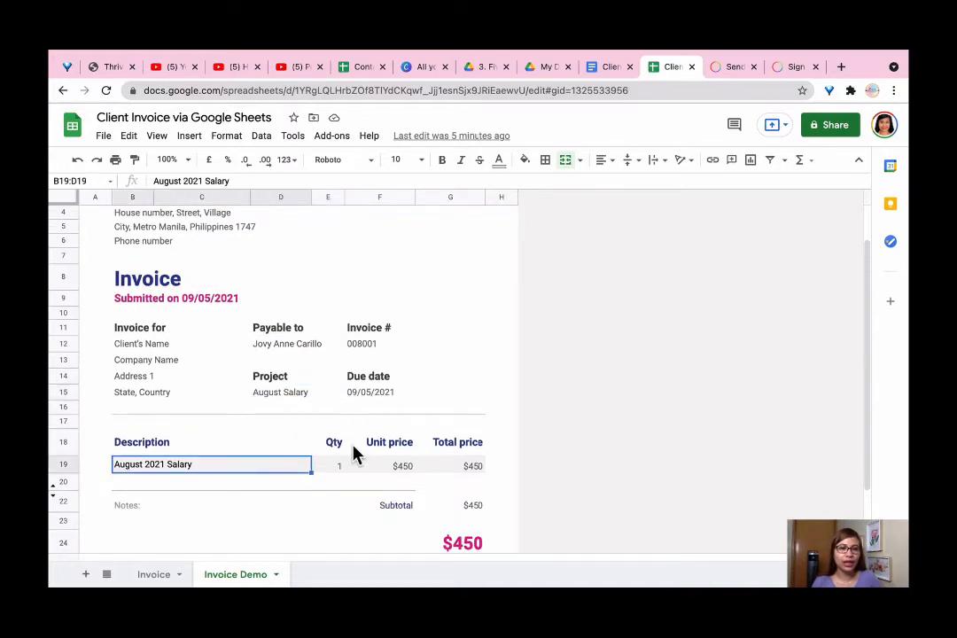
pyautogui.click(373, 395)
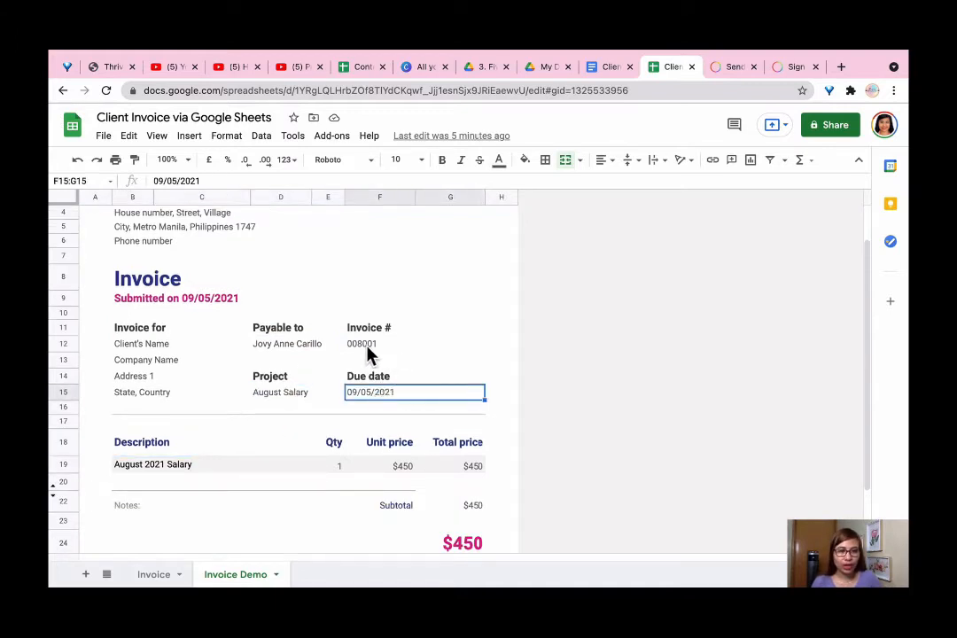
pyautogui.click(370, 351)
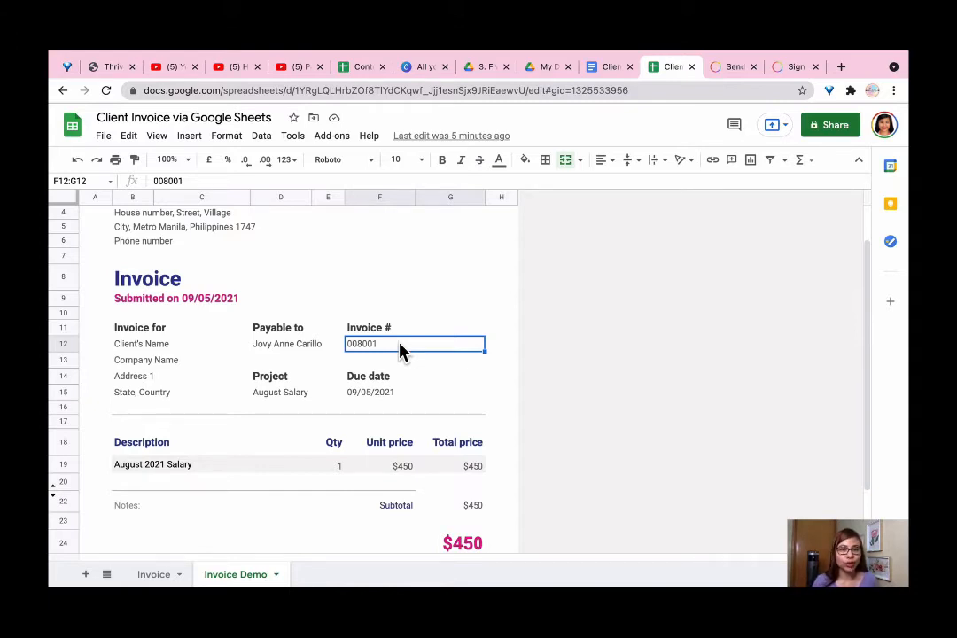
pyautogui.click(391, 361)
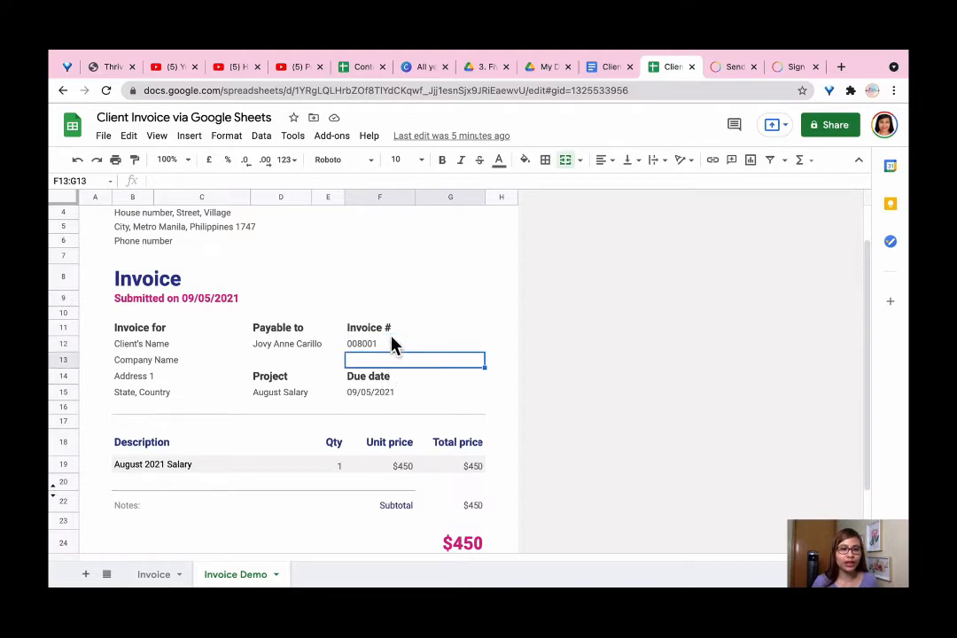
pyautogui.click(391, 332)
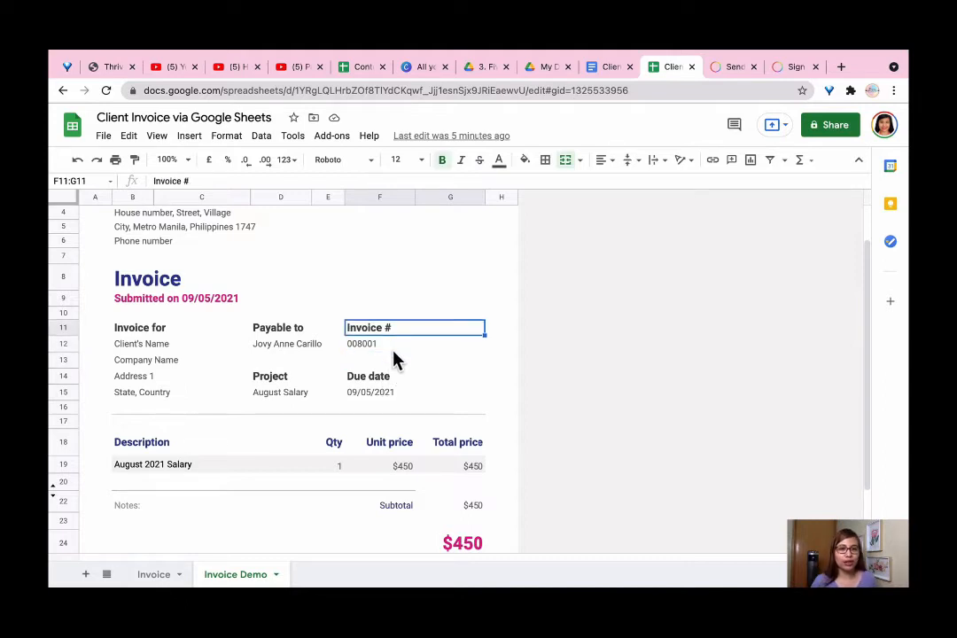
pyautogui.click(396, 347)
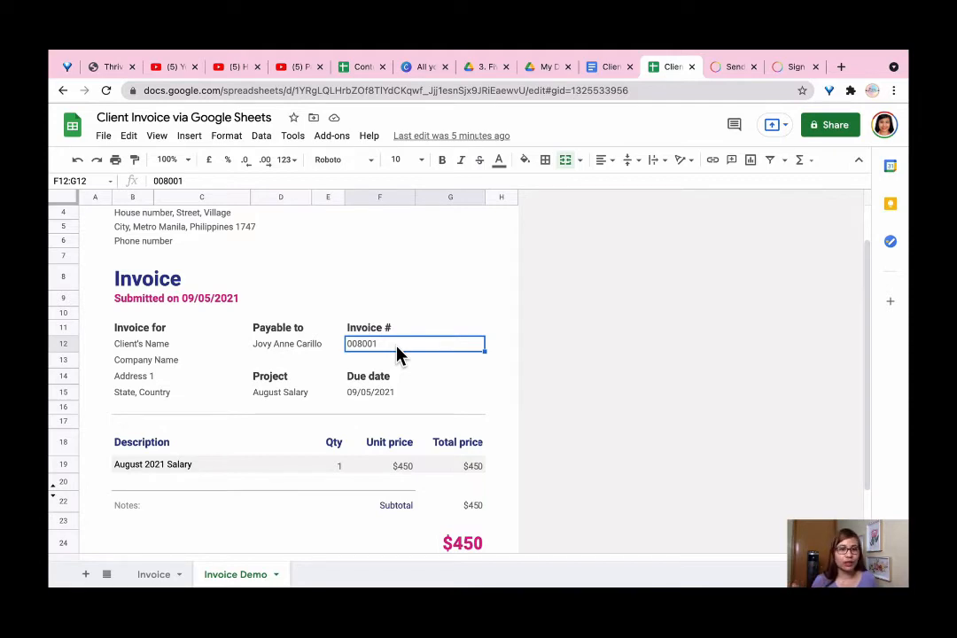
pyautogui.click(404, 394)
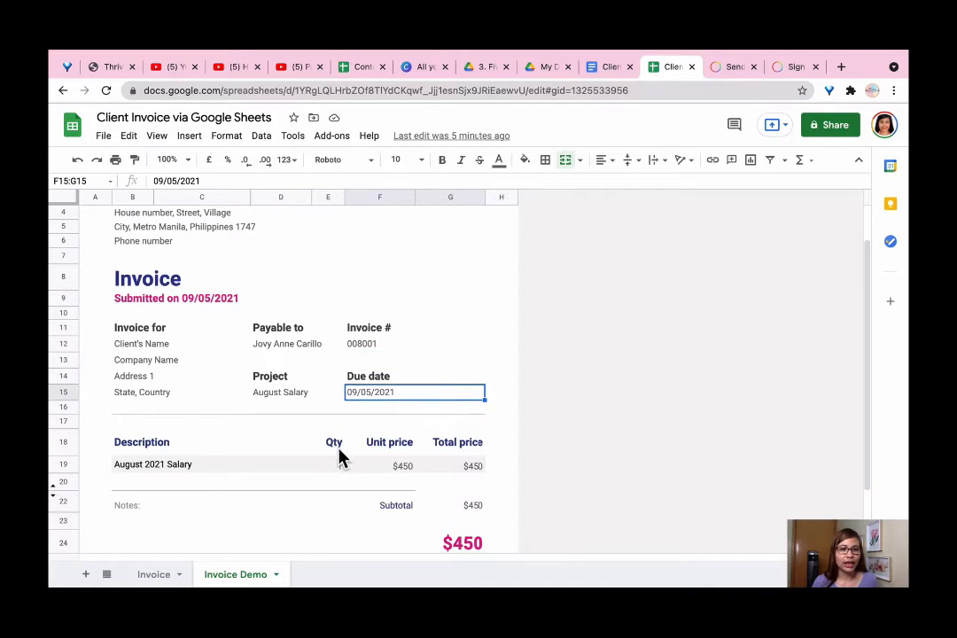
pyautogui.scroll(-1, 423, 483)
pyautogui.click(472, 493)
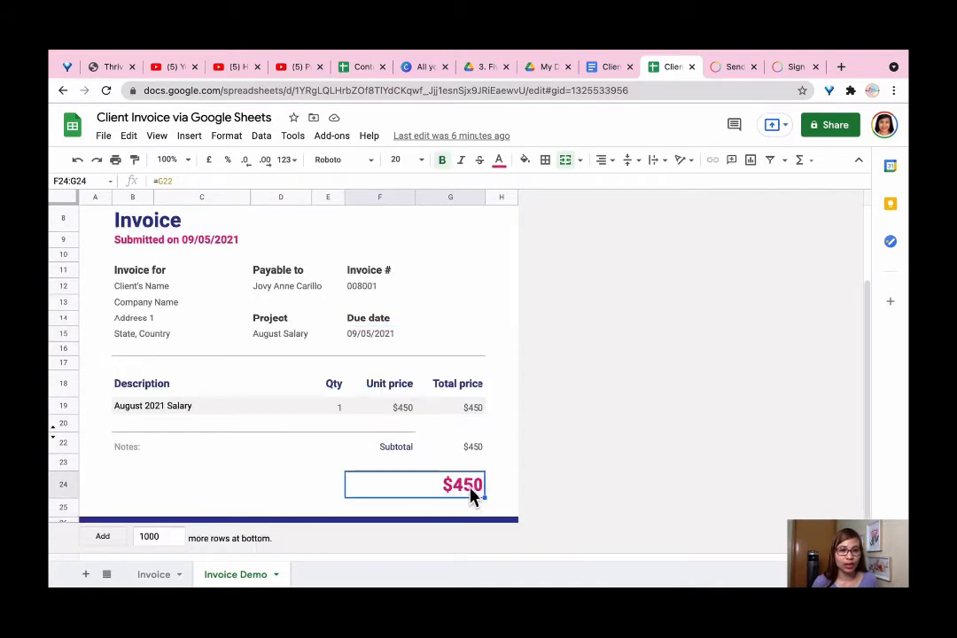
pyautogui.click(170, 427)
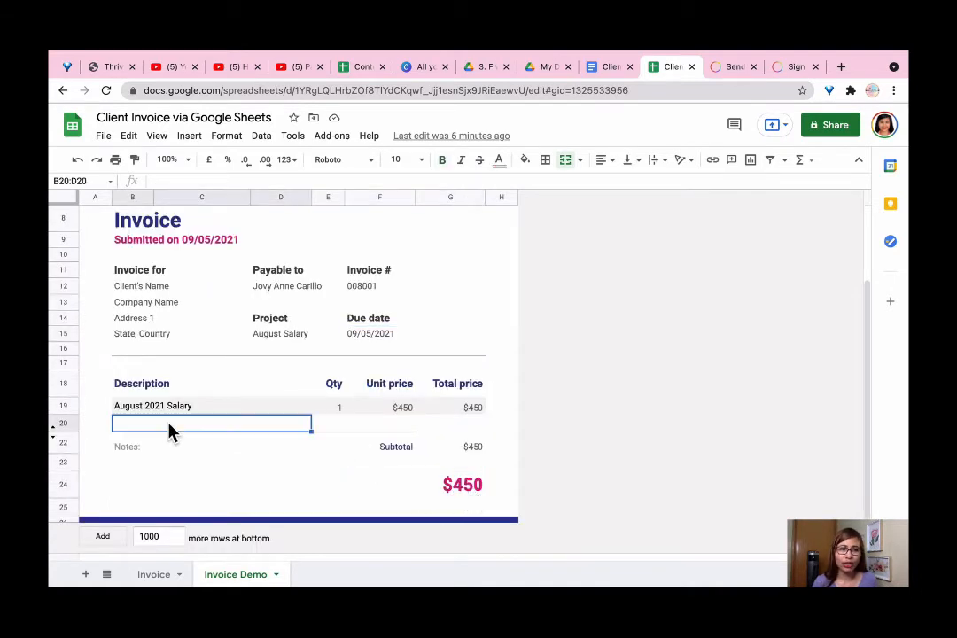
pyautogui.click(403, 433)
pyautogui.click(465, 425)
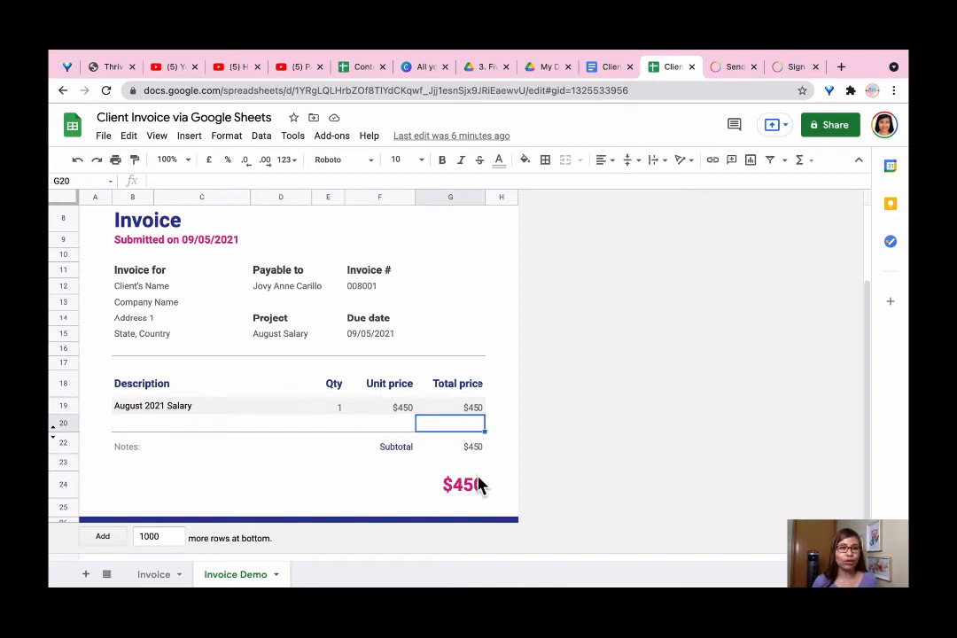
# Download the Invoice Demo sheet as a PDF document (.pdf) and export it
pyautogui.click(106, 140)
pyautogui.moveTo(171, 314)
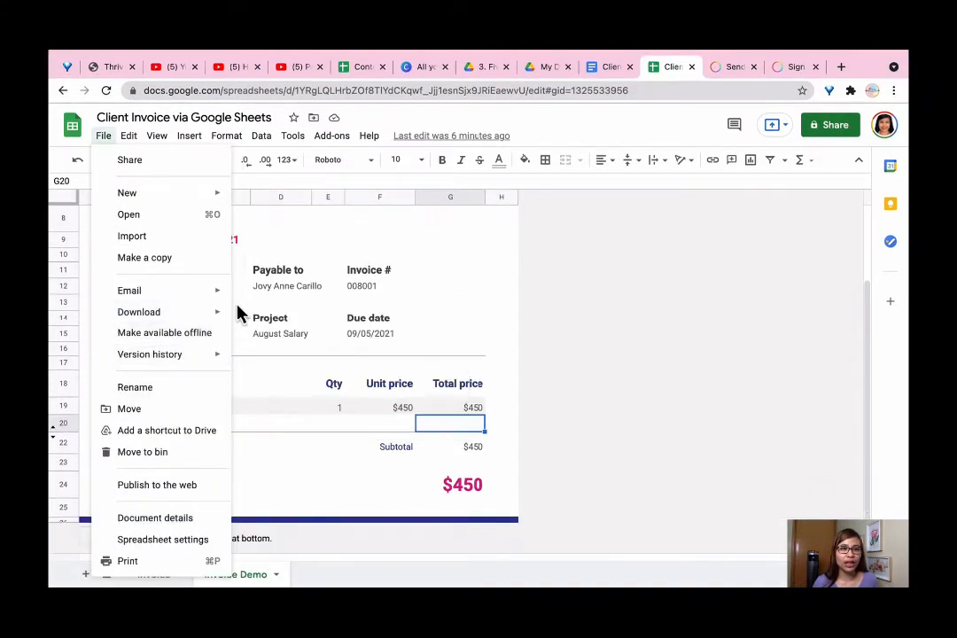
pyautogui.click(310, 364)
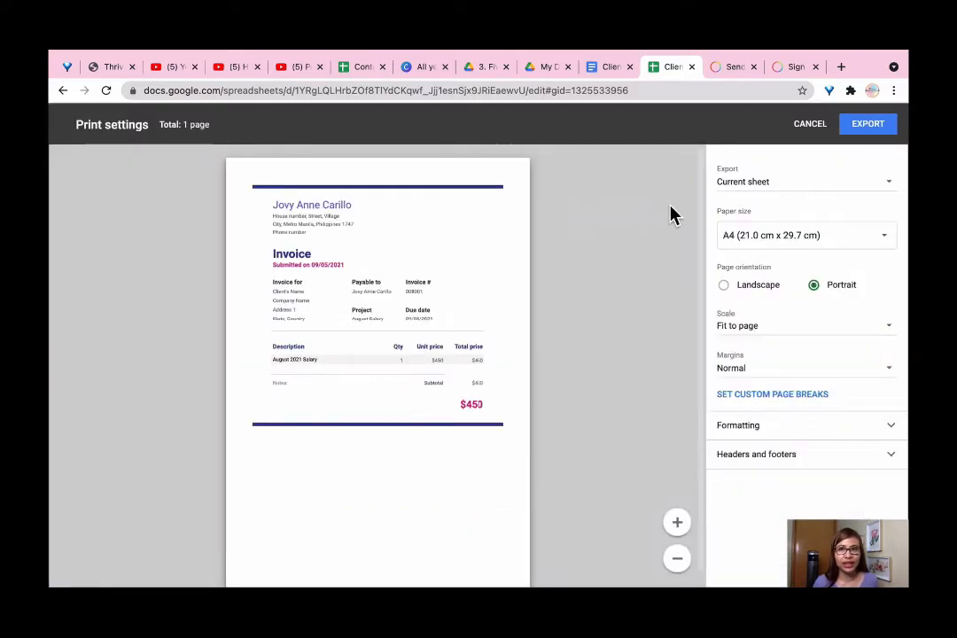
pyautogui.click(809, 124)
pyautogui.scroll(2, 523, 332)
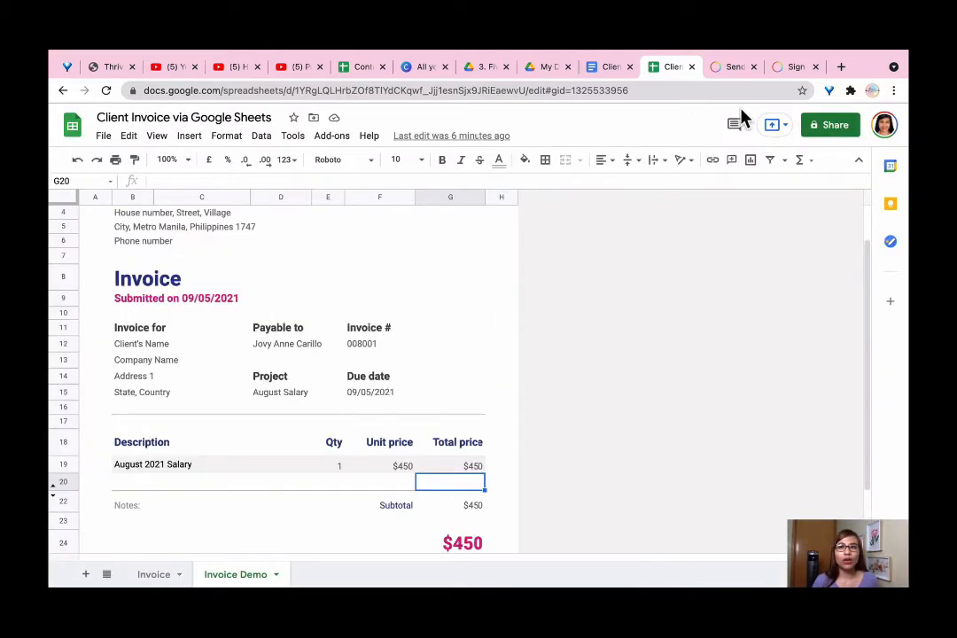
pyautogui.click(793, 69)
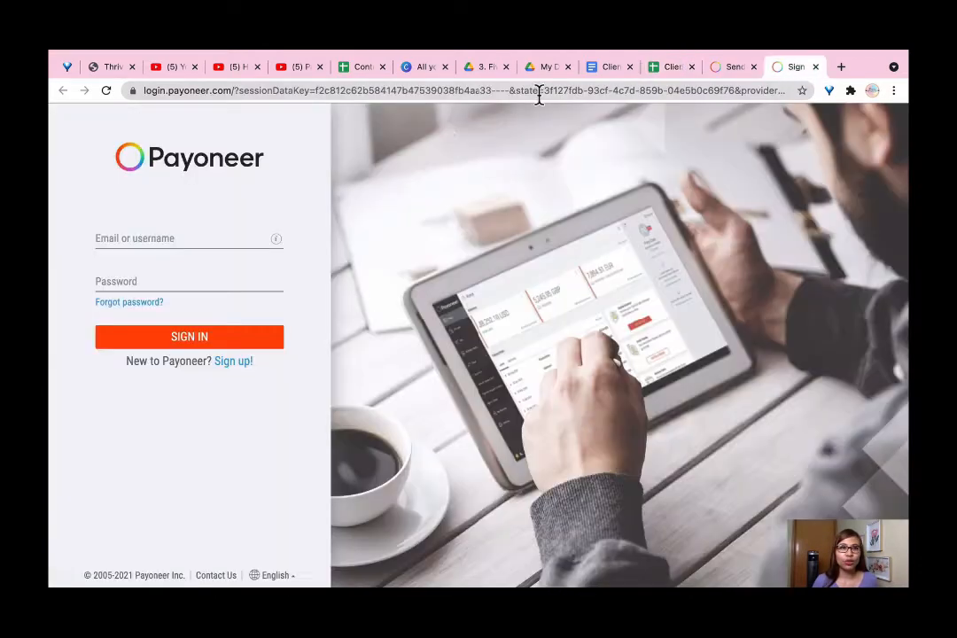
# Sign in to Payoneer with the saved account e-mail and the account password
pyautogui.click(149, 237)
pyautogui.click(152, 269)
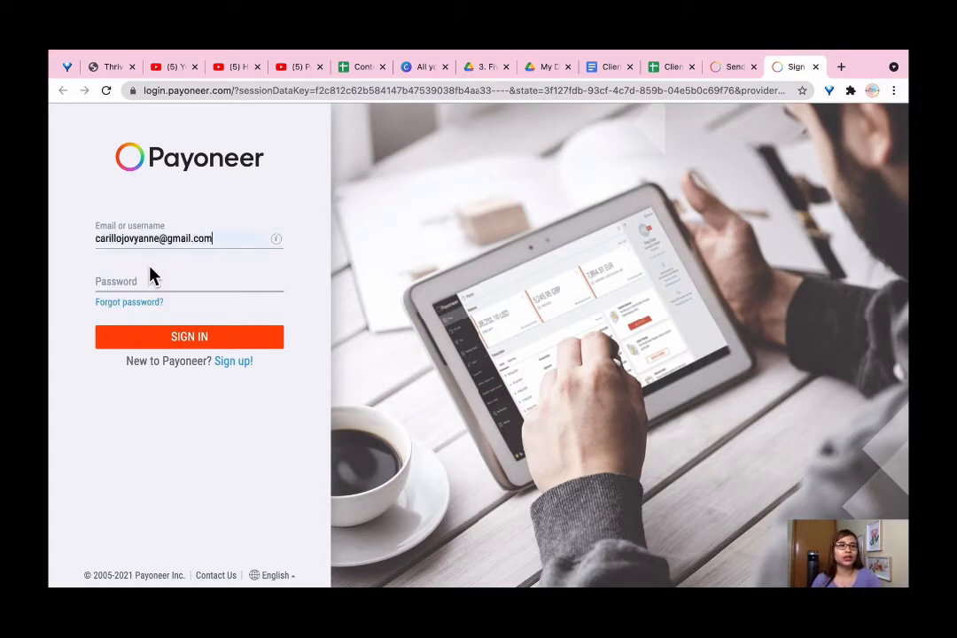
pyautogui.click(130, 280)
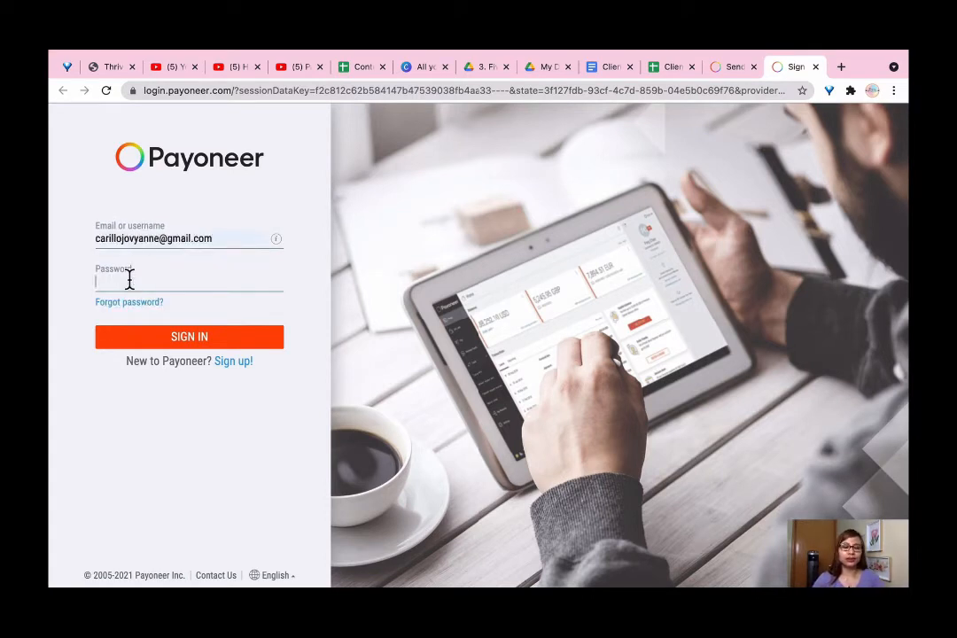
pyautogui.write('••••••••')
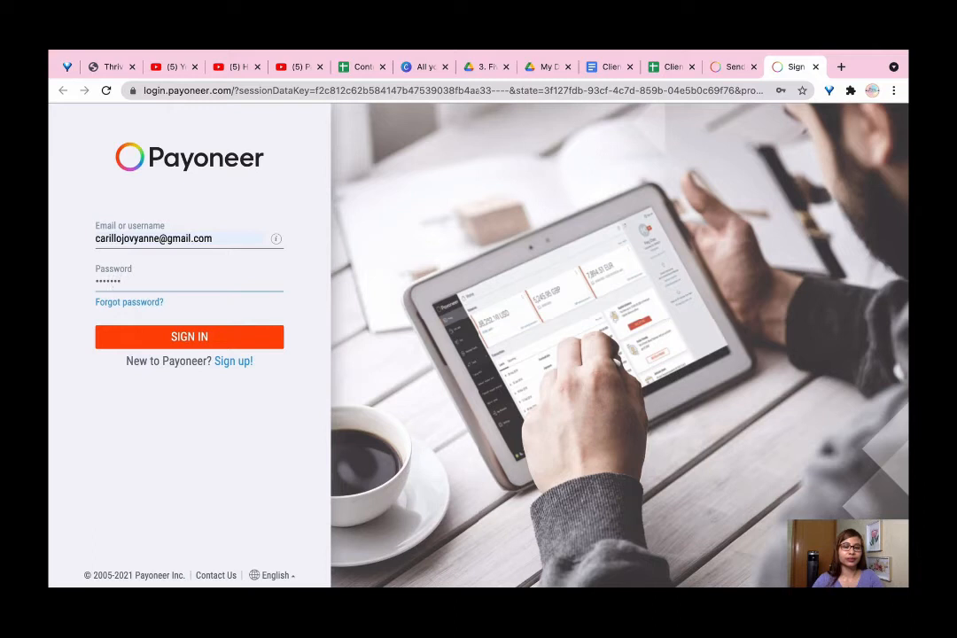
pyautogui.write('•')
pyautogui.press('Return')
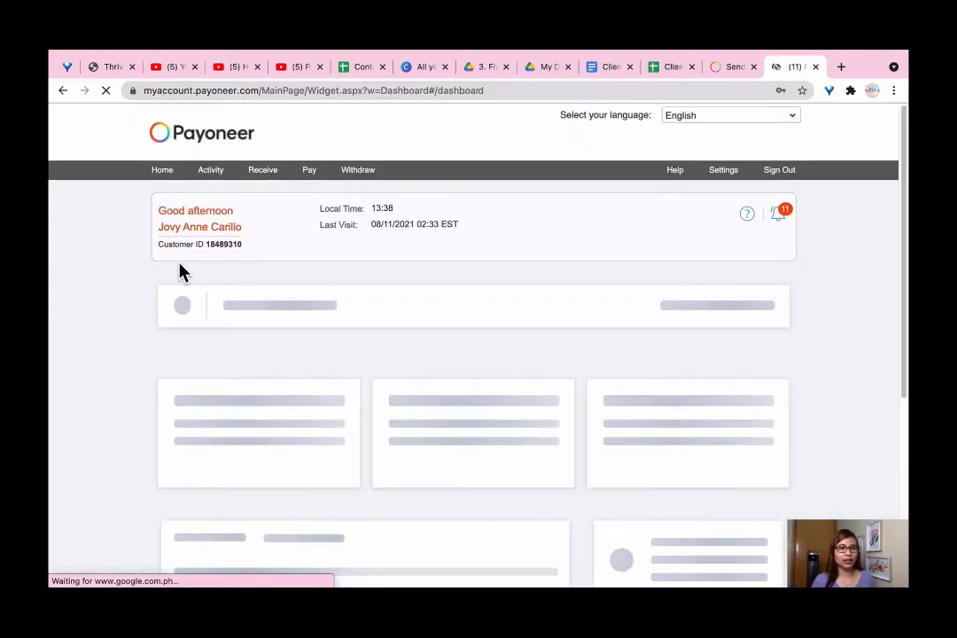
# Dismiss the save-password prompt and open the Request a Payment form
pyautogui.click(805, 112)
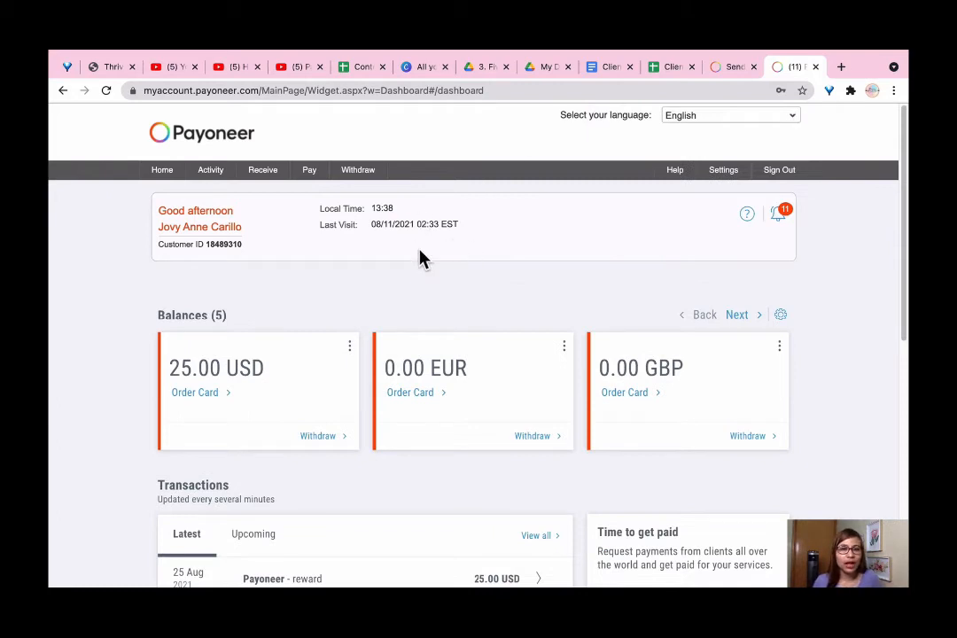
pyautogui.moveTo(305, 171)
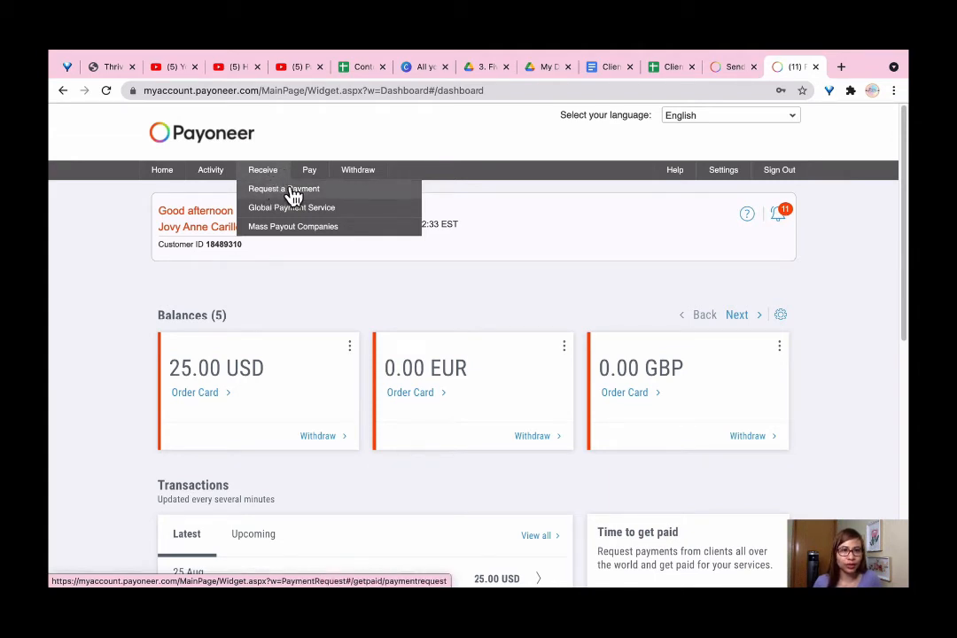
pyautogui.click(291, 192)
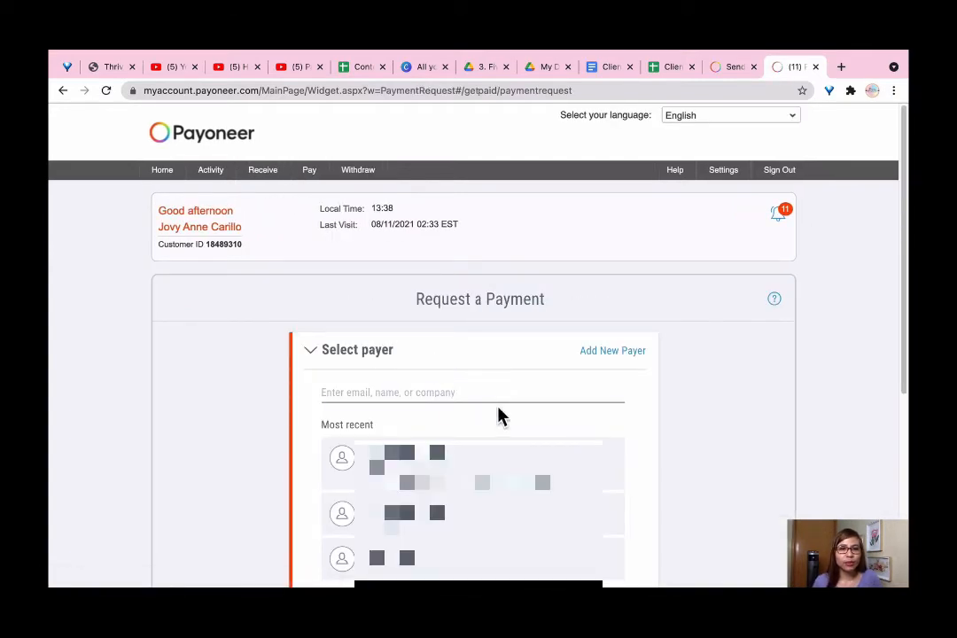
pyautogui.scroll(-1, 472, 410)
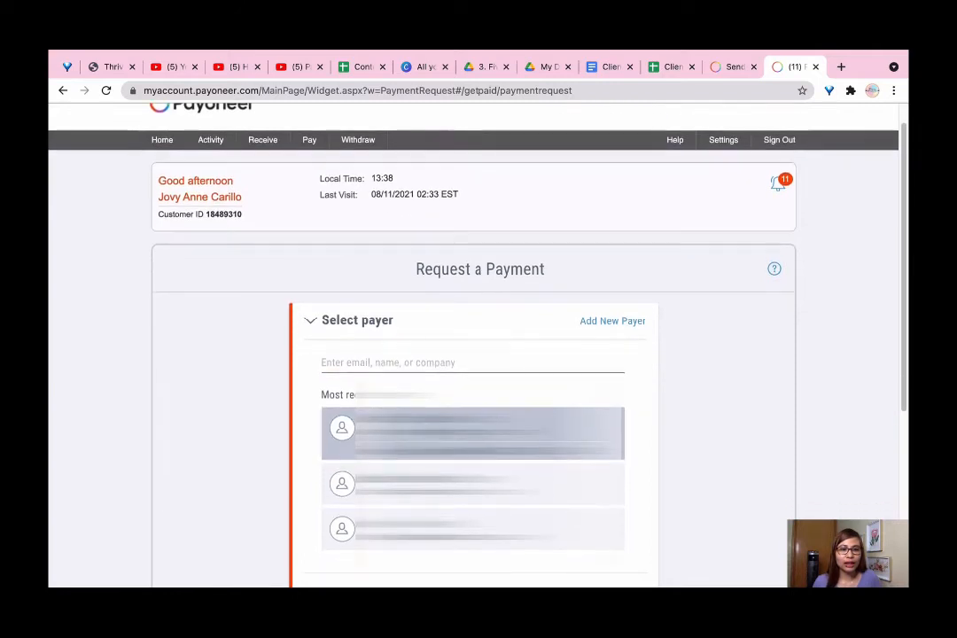
pyautogui.scroll(-1, 472, 443)
pyautogui.scroll(1, 473, 456)
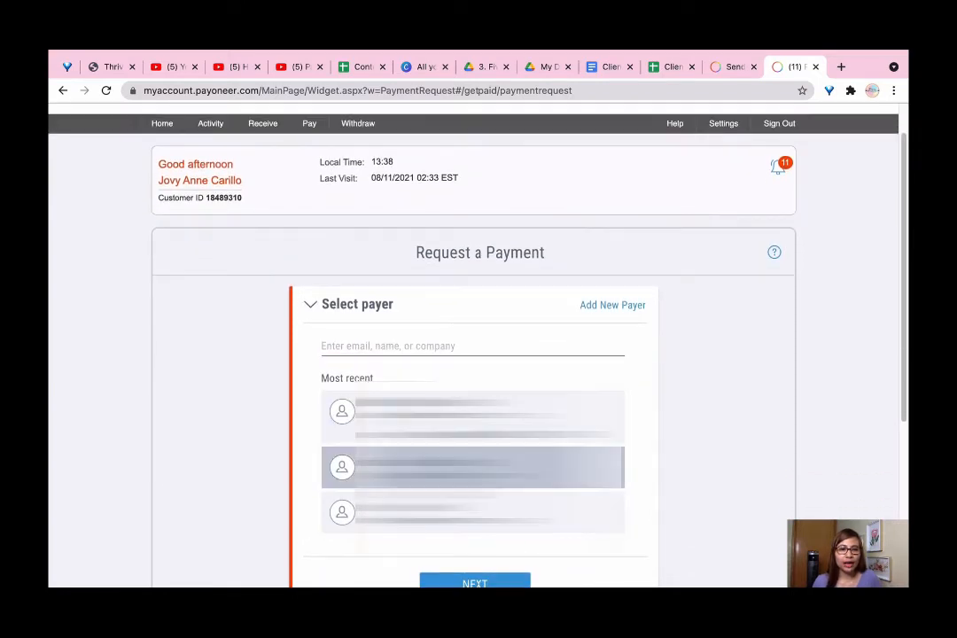
pyautogui.scroll(2, 496, 461)
pyautogui.scroll(-3, 507, 405)
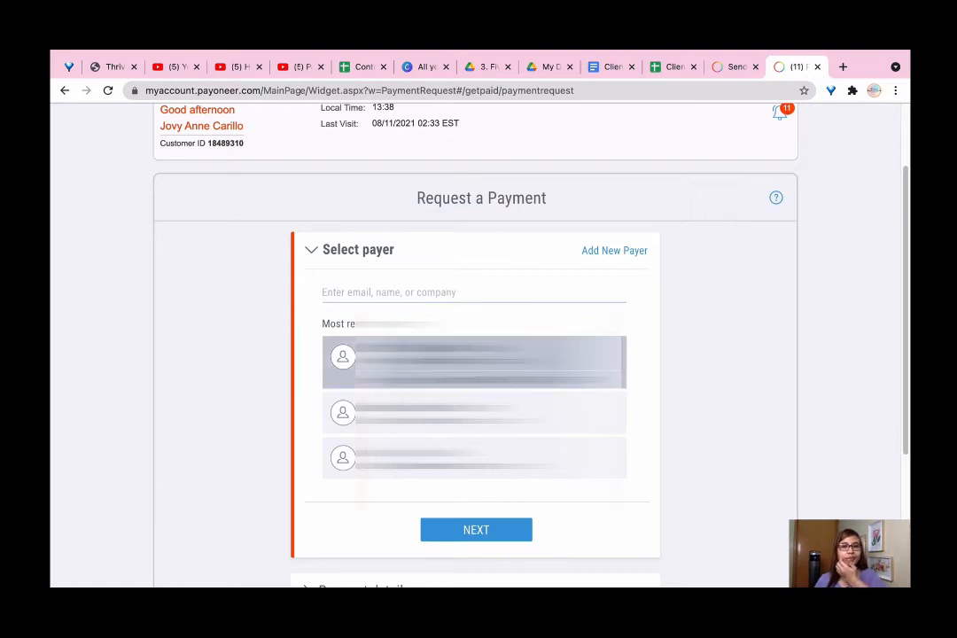
# Search the payer field for 'LEJIT'
pyautogui.click(405, 292)
pyautogui.write('LEJIT Online Academy')
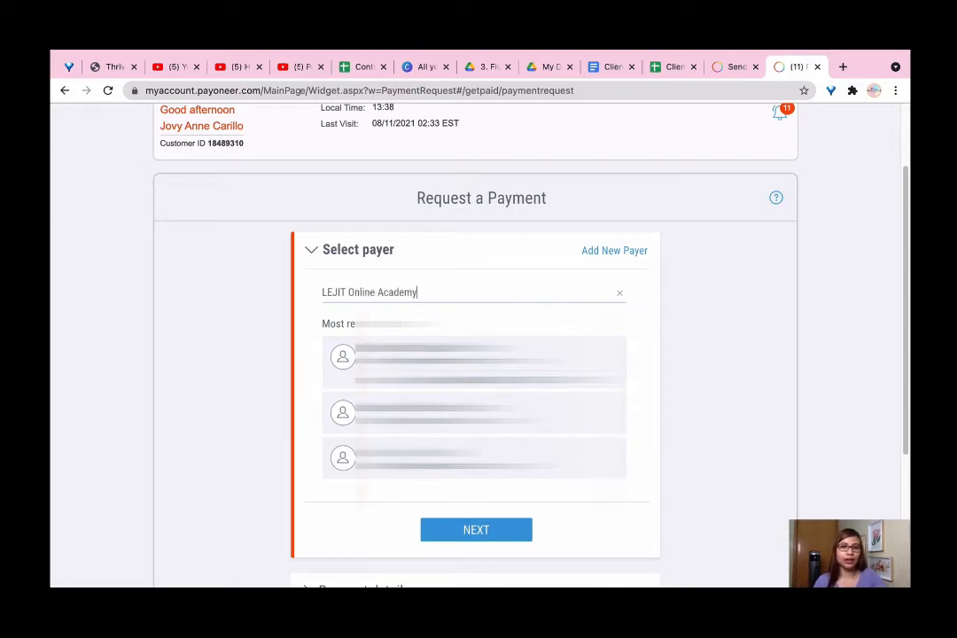
pyautogui.scroll(1, 483, 368)
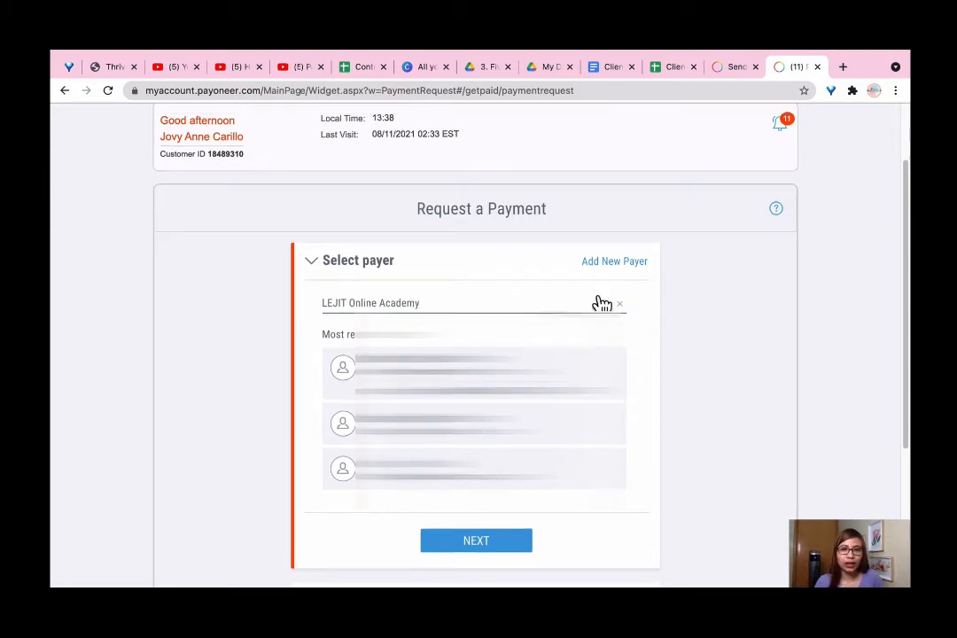
# Add a new company payer with website Facebook.com
pyautogui.click(614, 270)
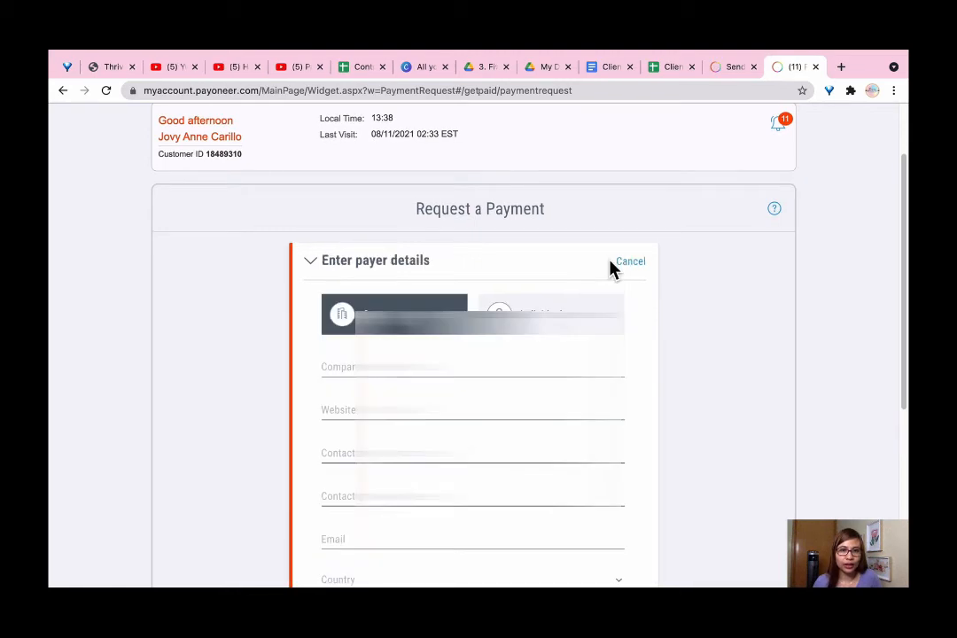
pyautogui.click(364, 363)
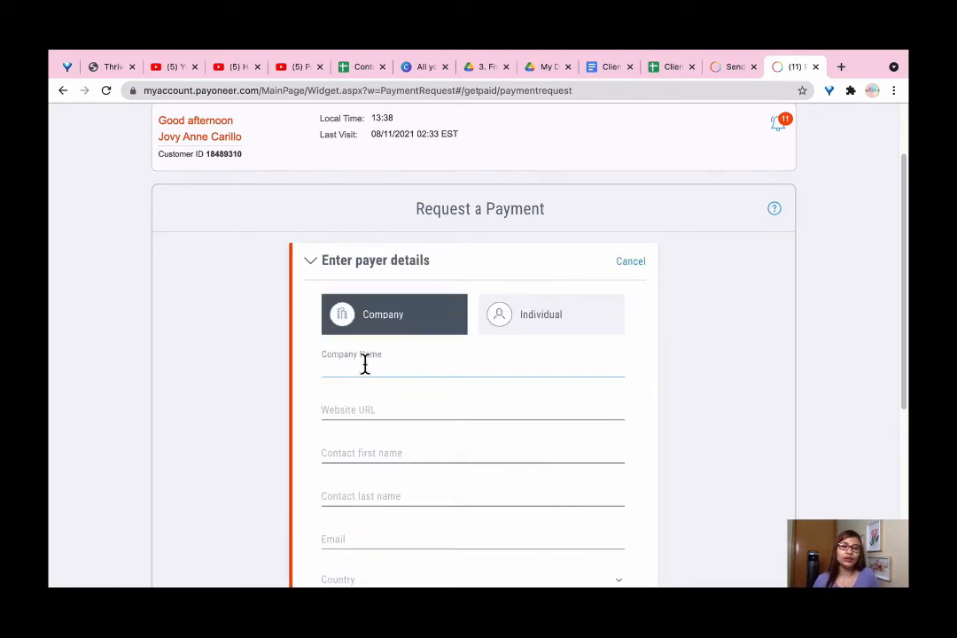
pyautogui.scroll(-1, 435, 369)
pyautogui.scroll(-2, 435, 369)
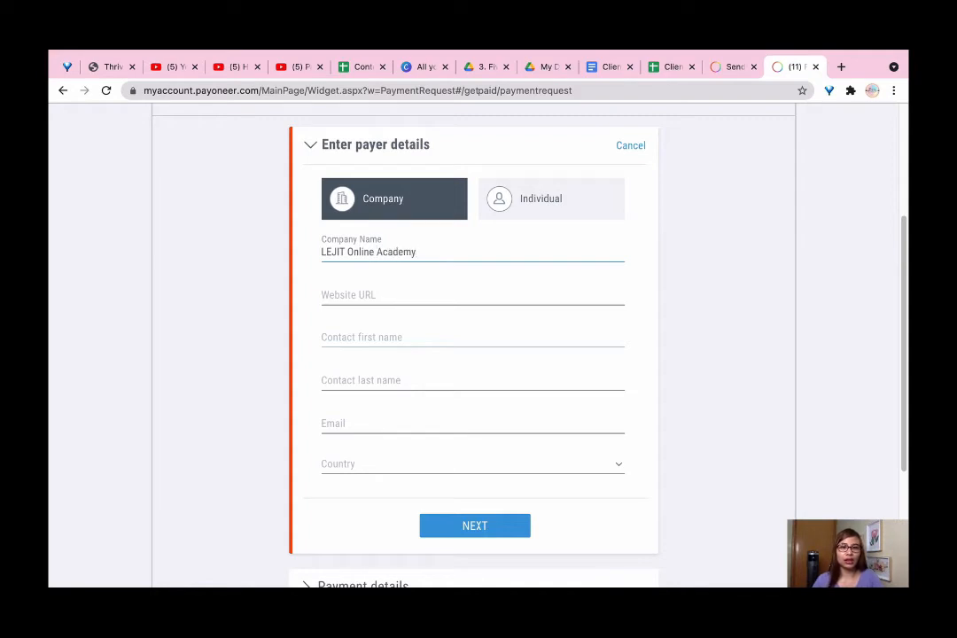
pyautogui.click(395, 294)
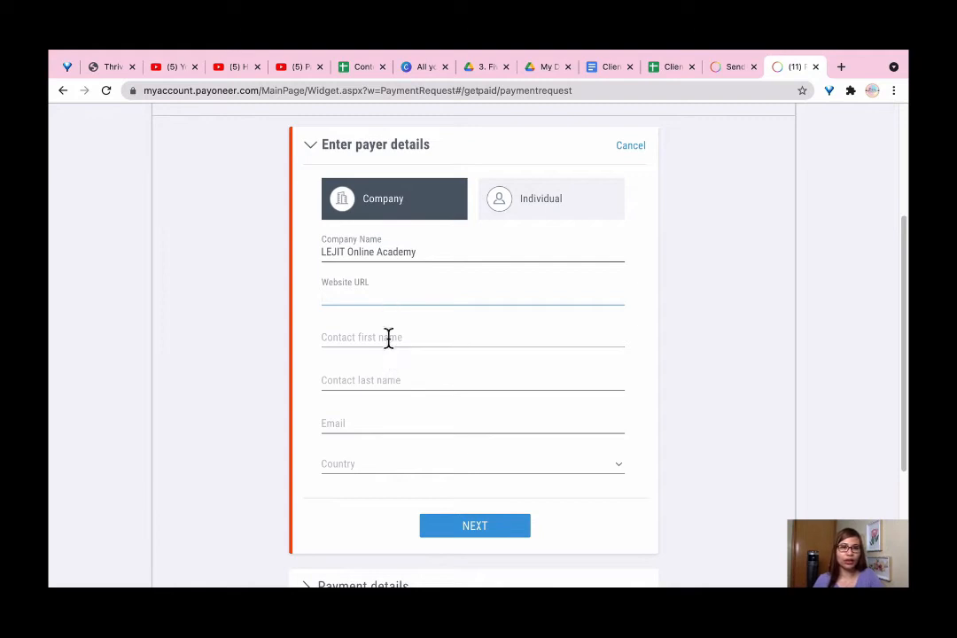
pyautogui.click(391, 347)
pyautogui.click(412, 299)
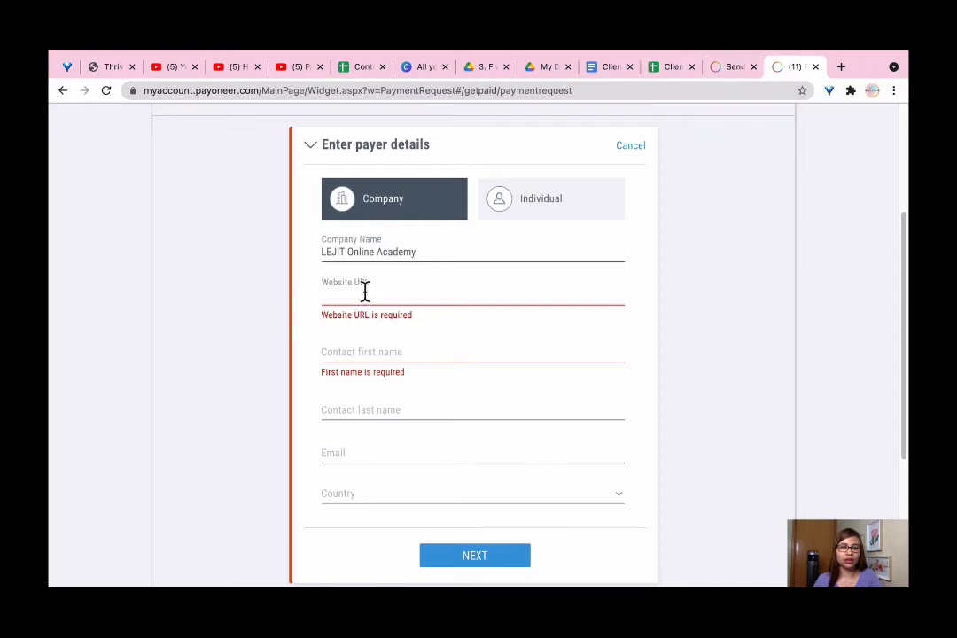
pyautogui.write('Facebo')
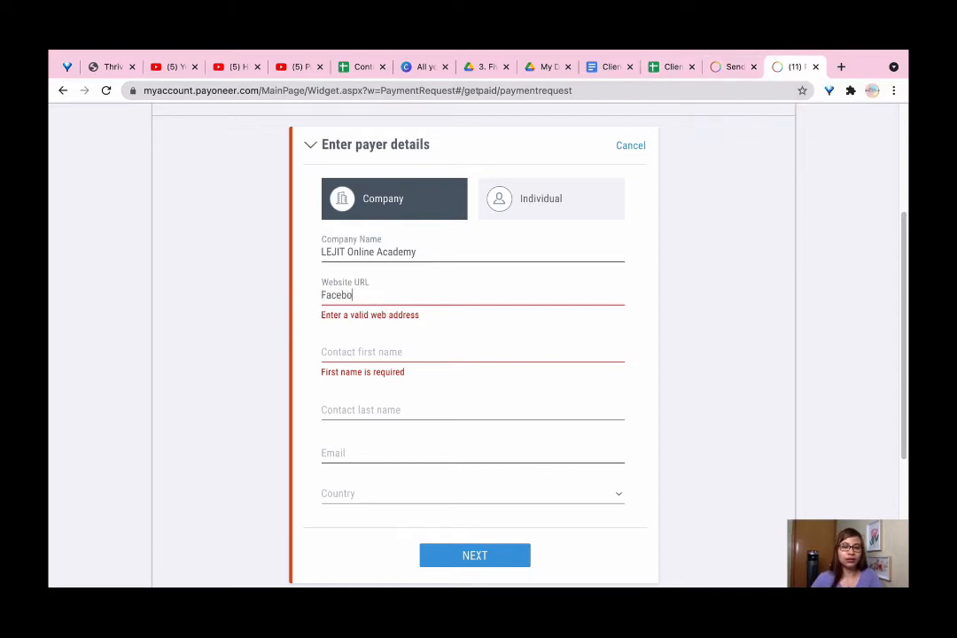
pyautogui.write('ok.com')
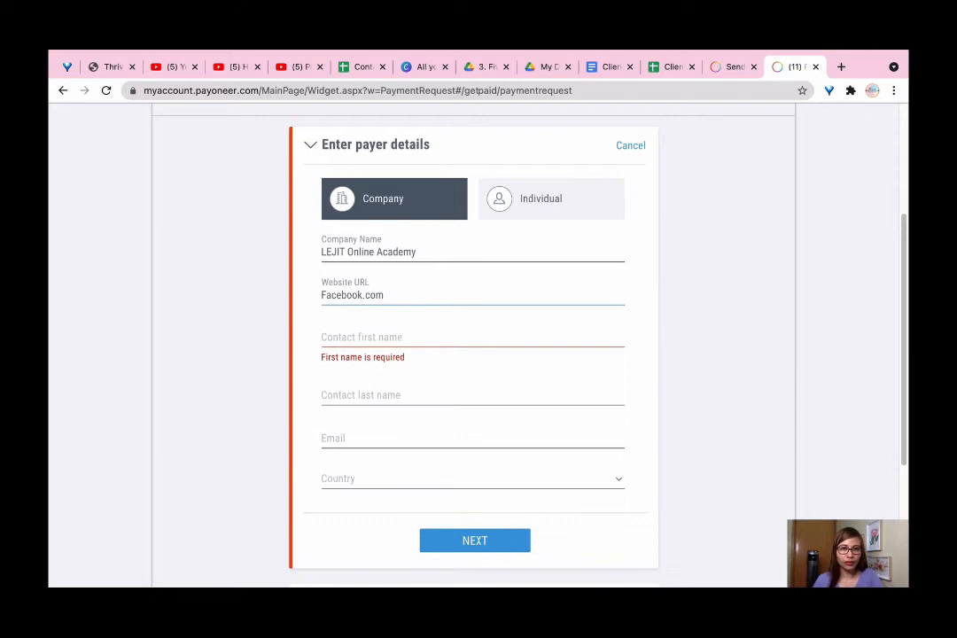
# Enter the contact's first name, last name and e-mail address
pyautogui.click(365, 337)
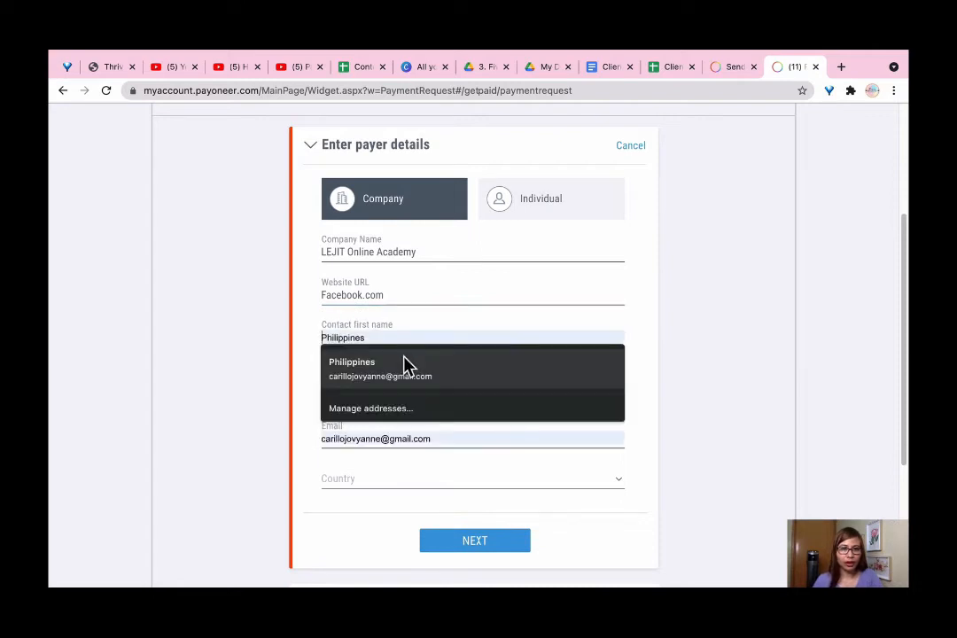
pyautogui.click(419, 382)
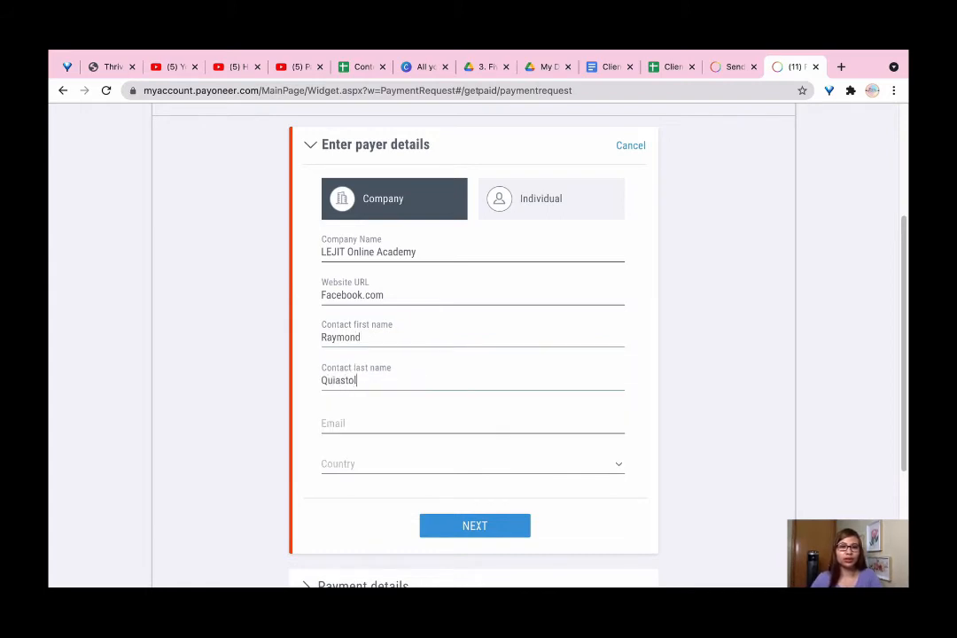
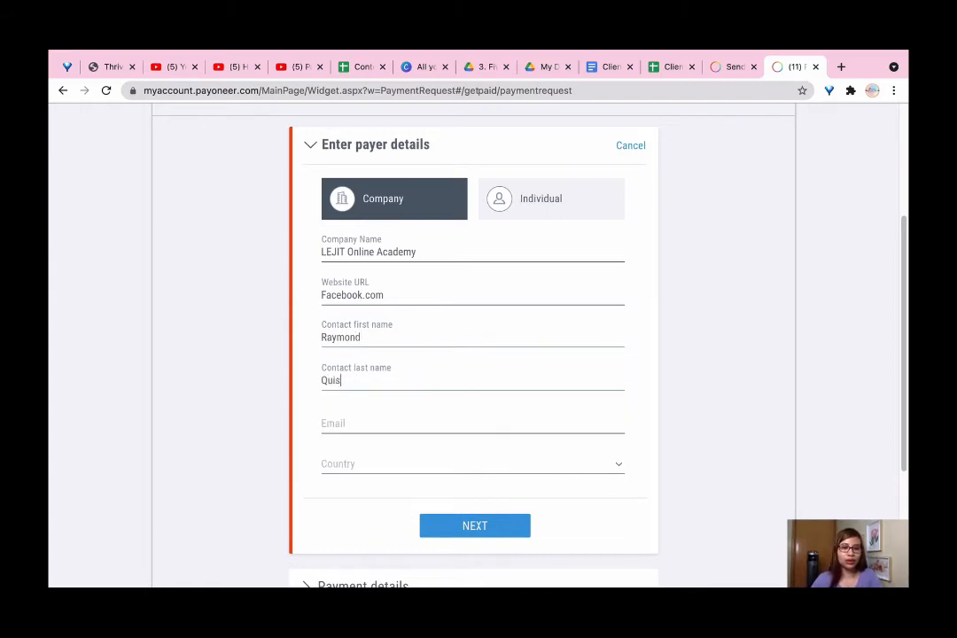
pyautogui.click(421, 423)
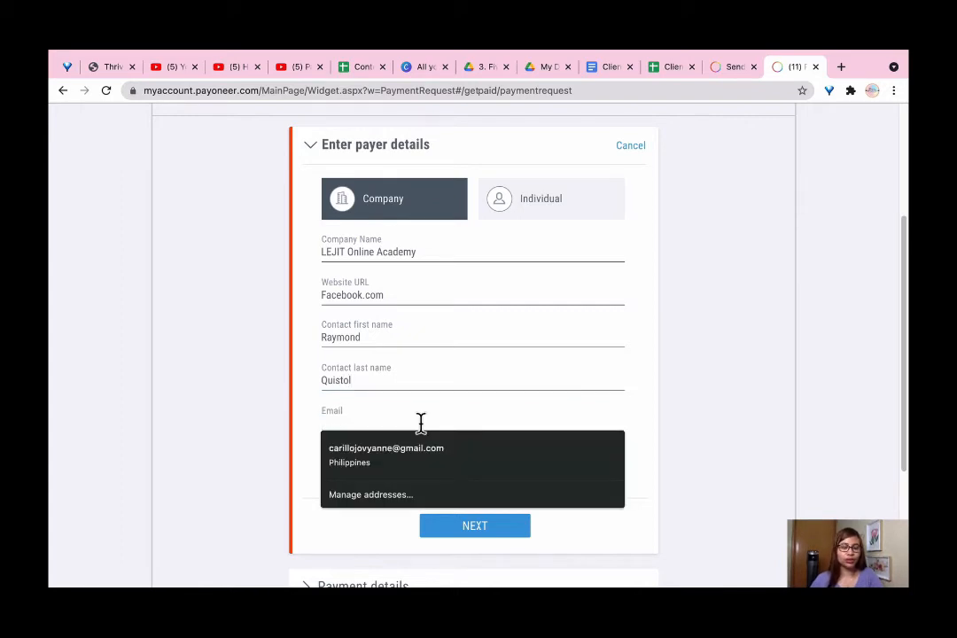
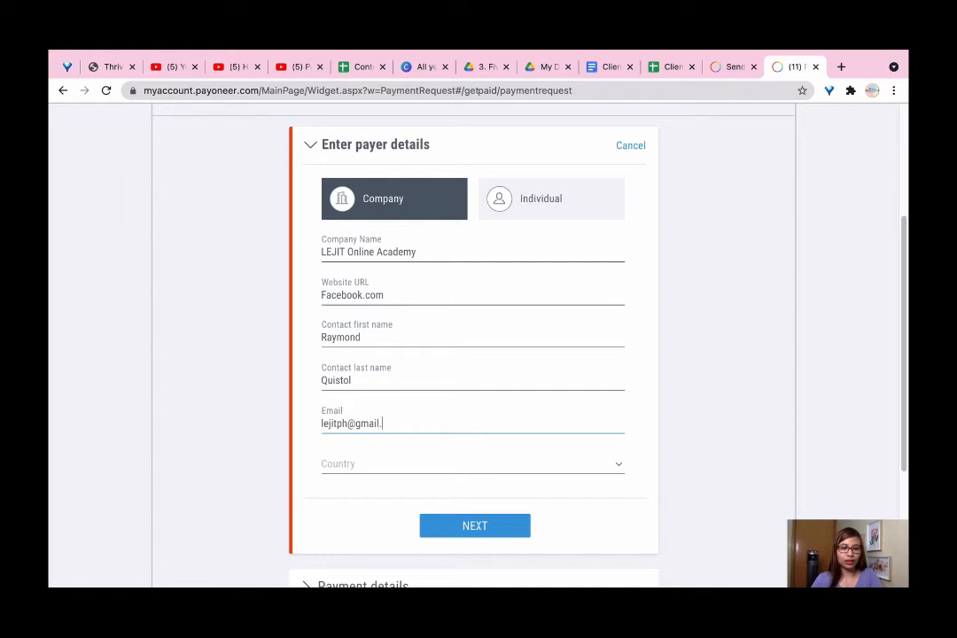
# Choose Philippines as the payer's country
pyautogui.click(412, 465)
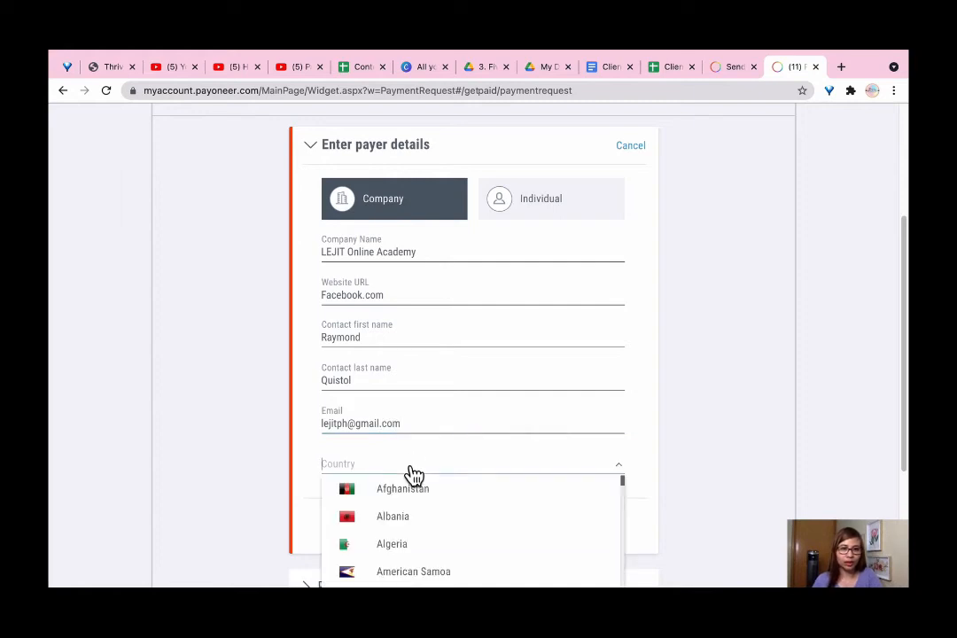
pyautogui.scroll(-2, 412, 465)
pyautogui.scroll(-20, 462, 384)
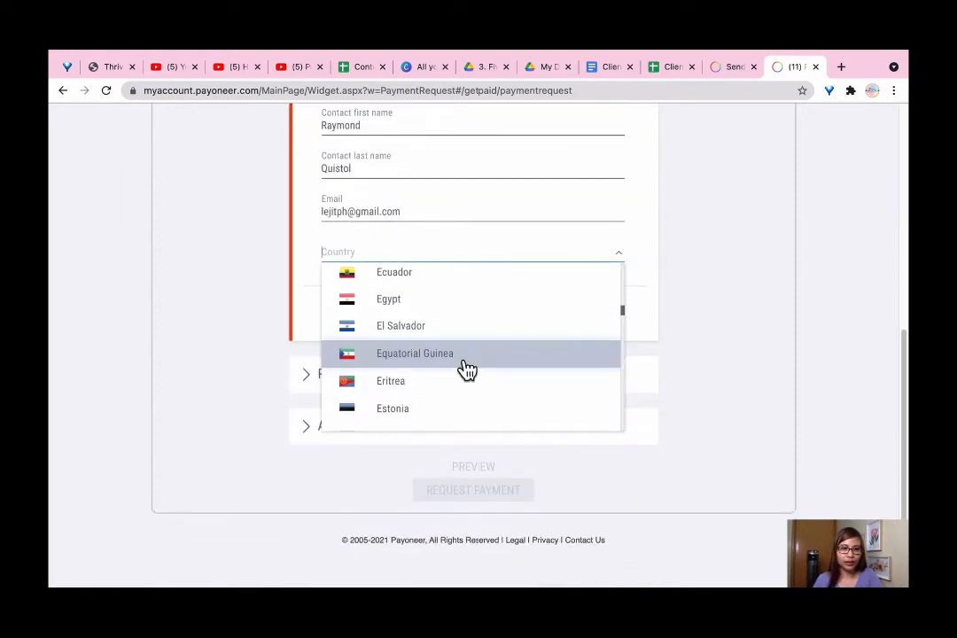
pyautogui.scroll(-10, 460, 377)
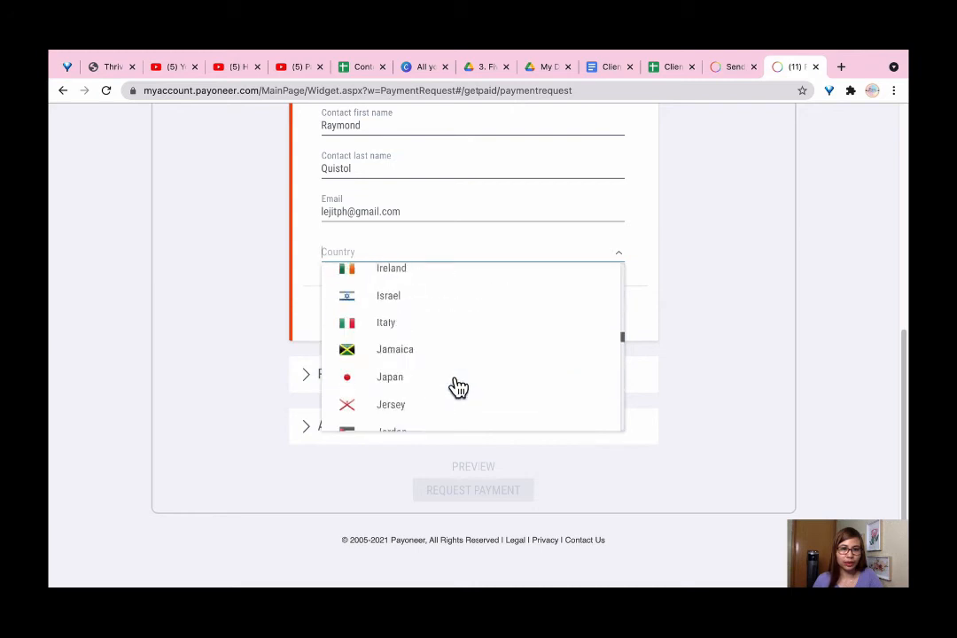
pyautogui.scroll(-11, 459, 385)
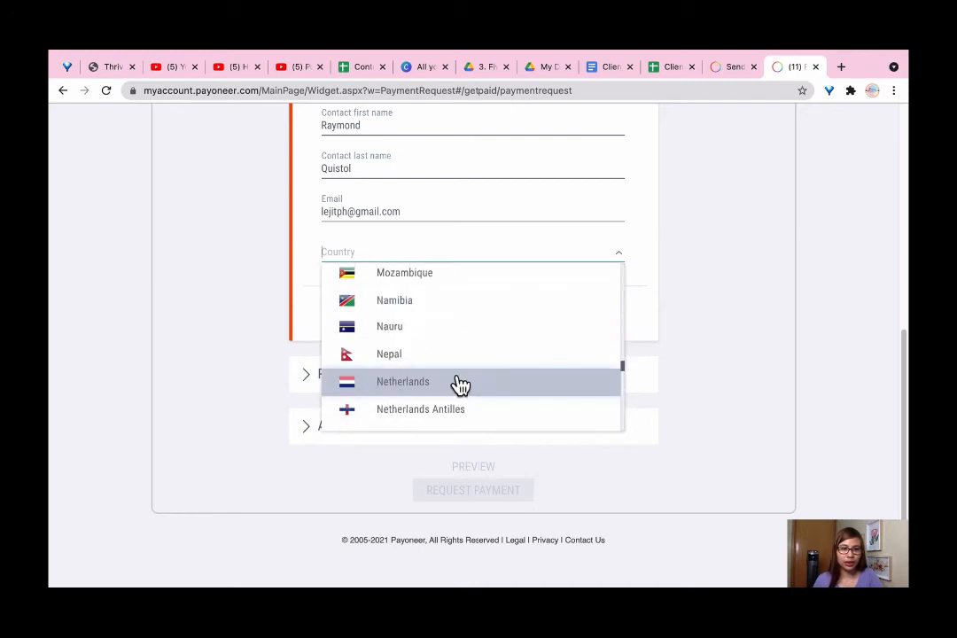
pyautogui.scroll(-3, 444, 383)
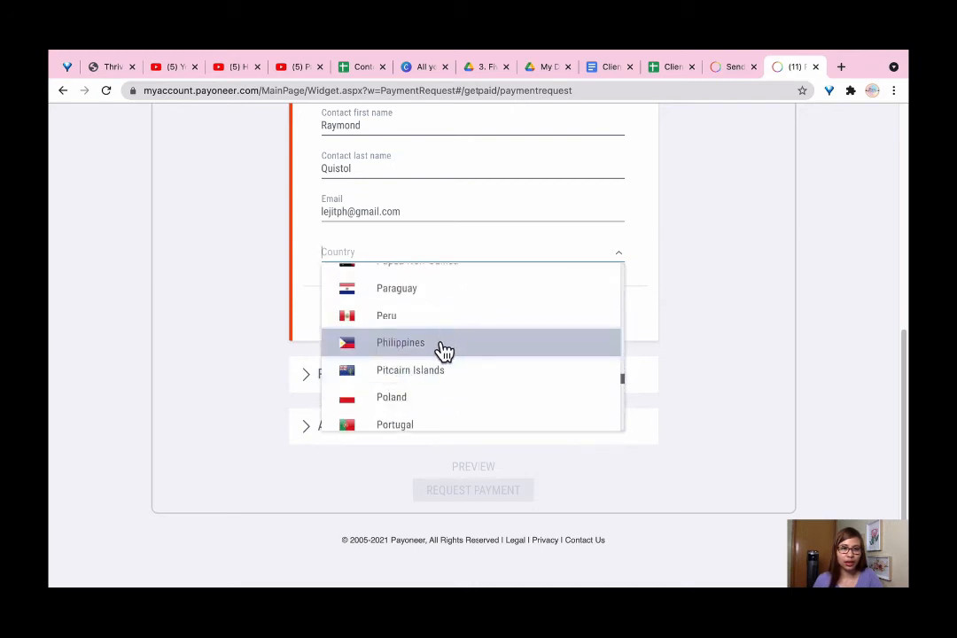
pyautogui.click(438, 348)
pyautogui.scroll(1, 495, 350)
# Save the payer details and move into the payment Amount field
pyautogui.click(467, 430)
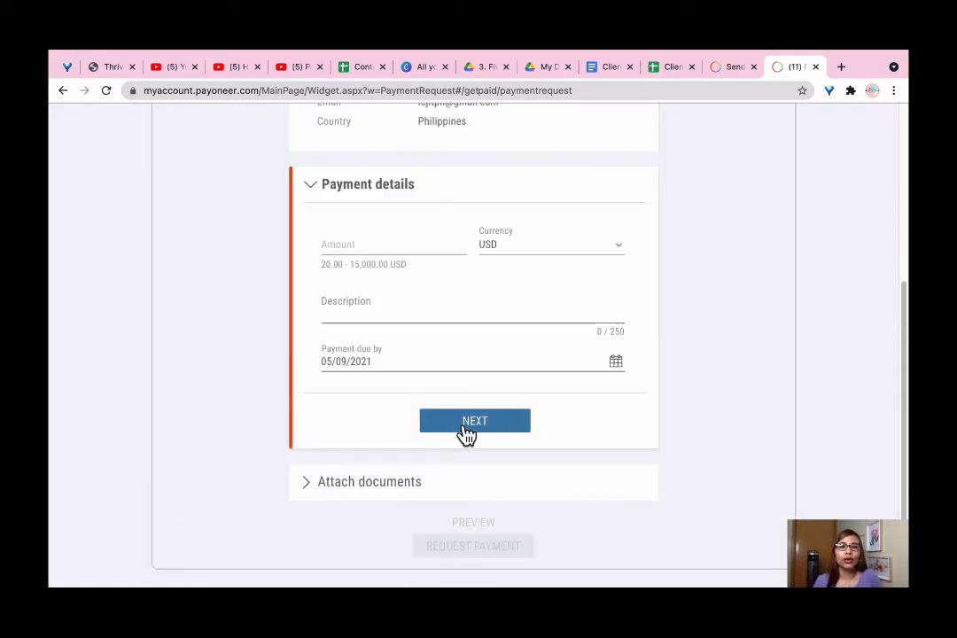
pyautogui.scroll(2, 652, 359)
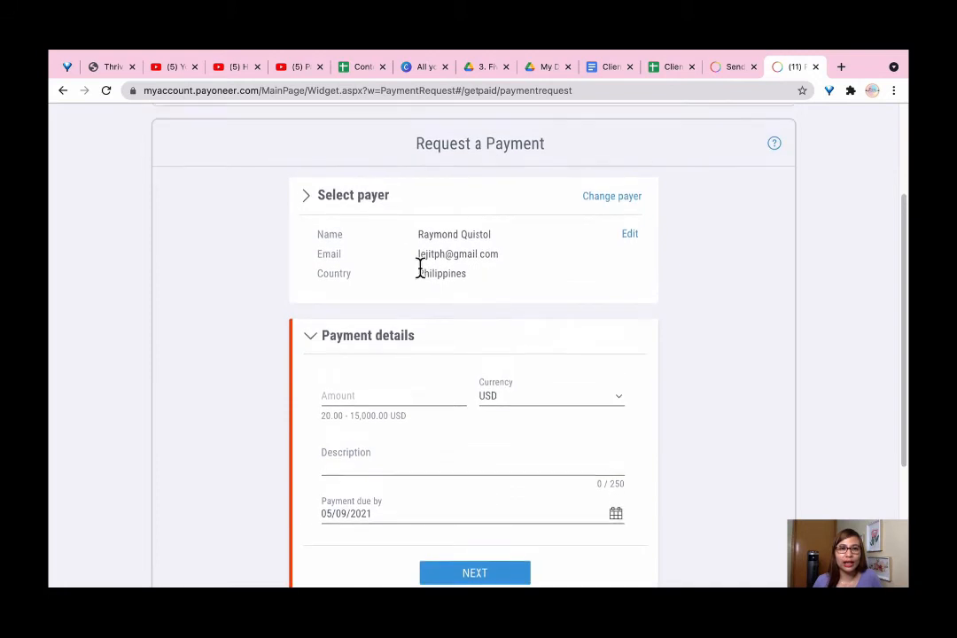
pyautogui.scroll(1, 352, 216)
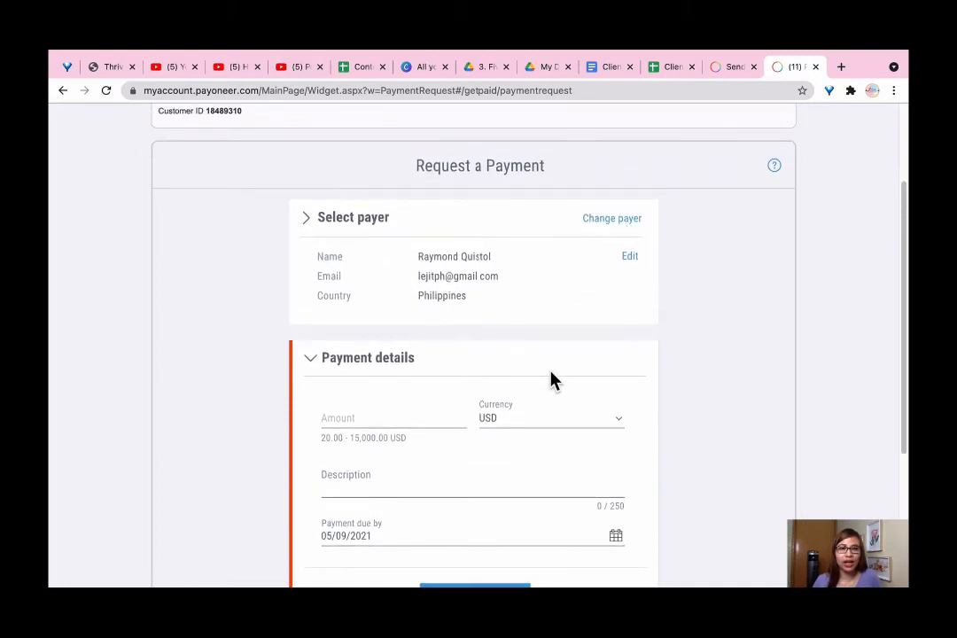
pyautogui.scroll(-2, 412, 406)
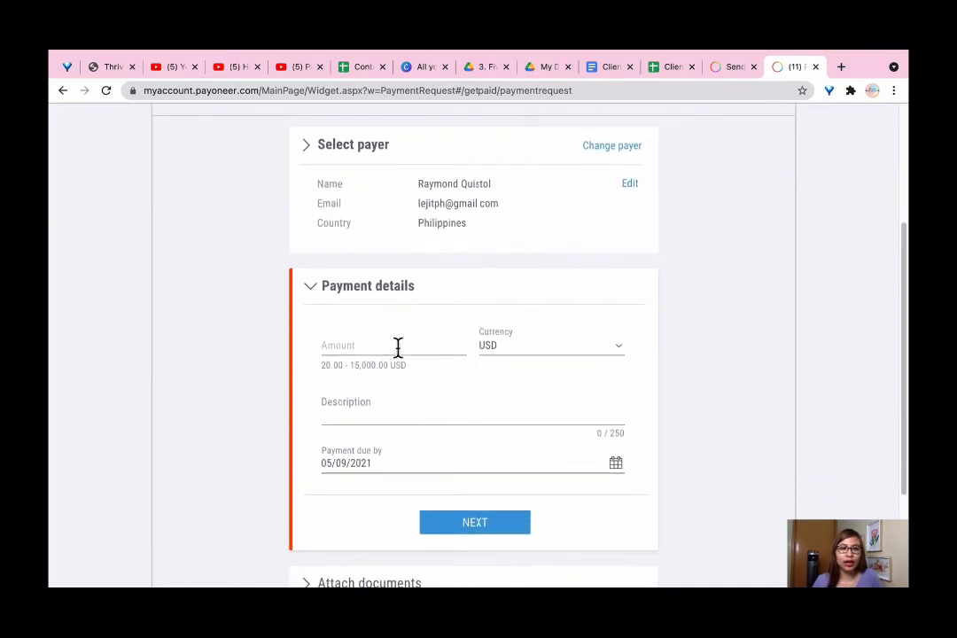
pyautogui.click(397, 346)
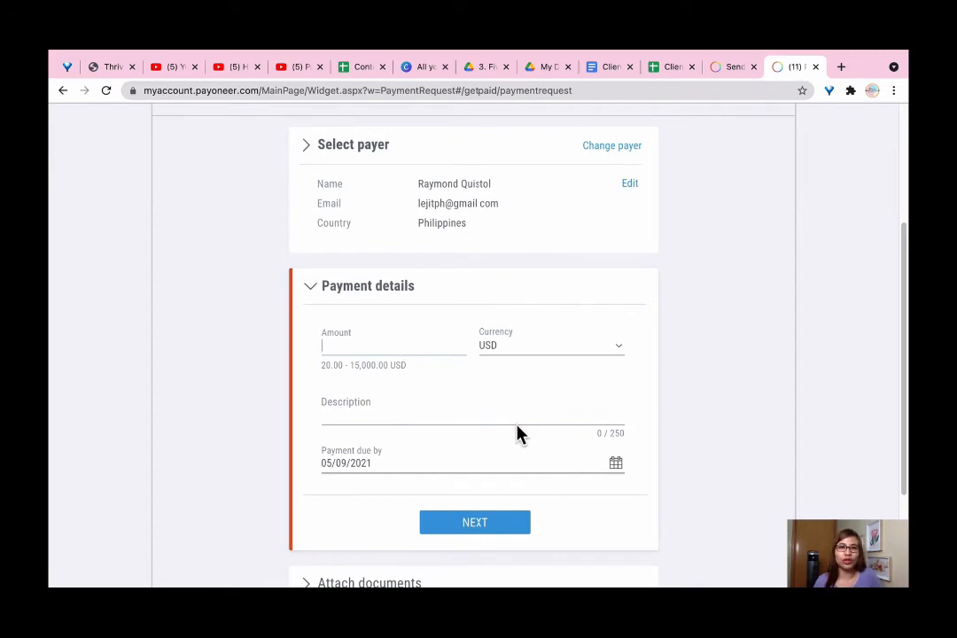
pyautogui.scroll(1, 517, 426)
pyautogui.scroll(3, 524, 431)
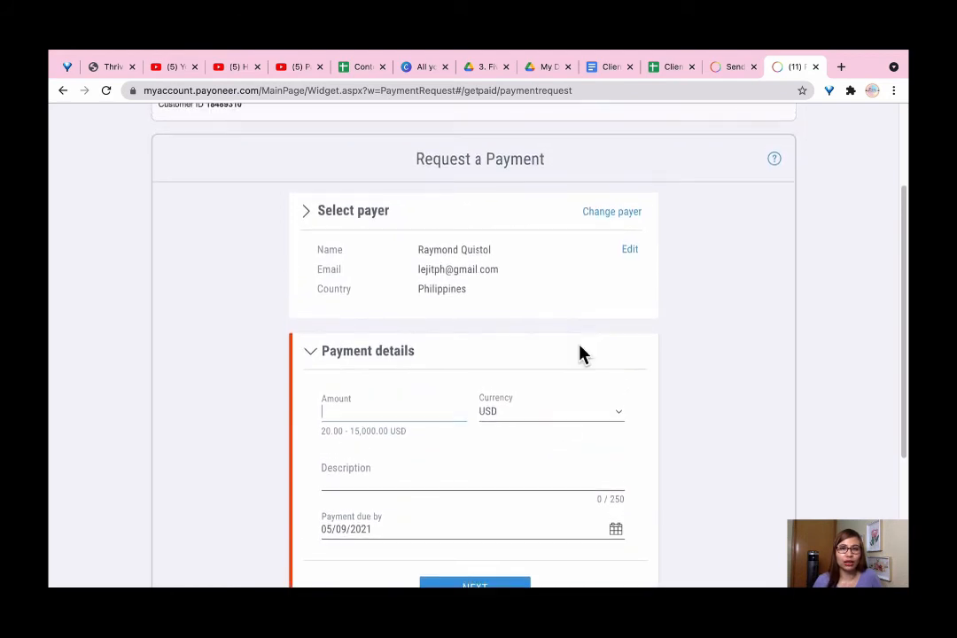
# Switch the payer to the first entry in the Most recent payers list
pyautogui.click(611, 212)
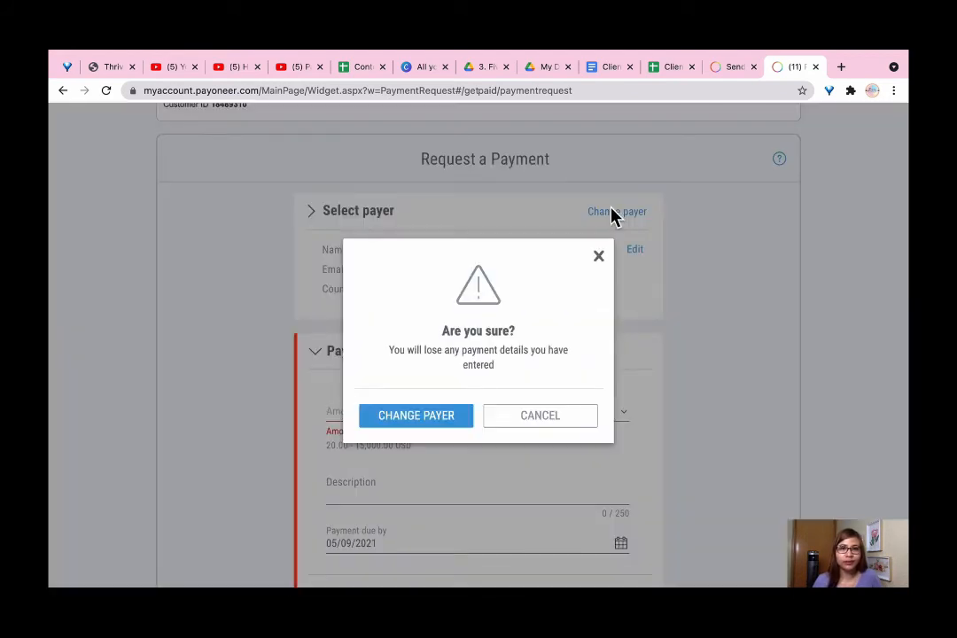
pyautogui.click(418, 418)
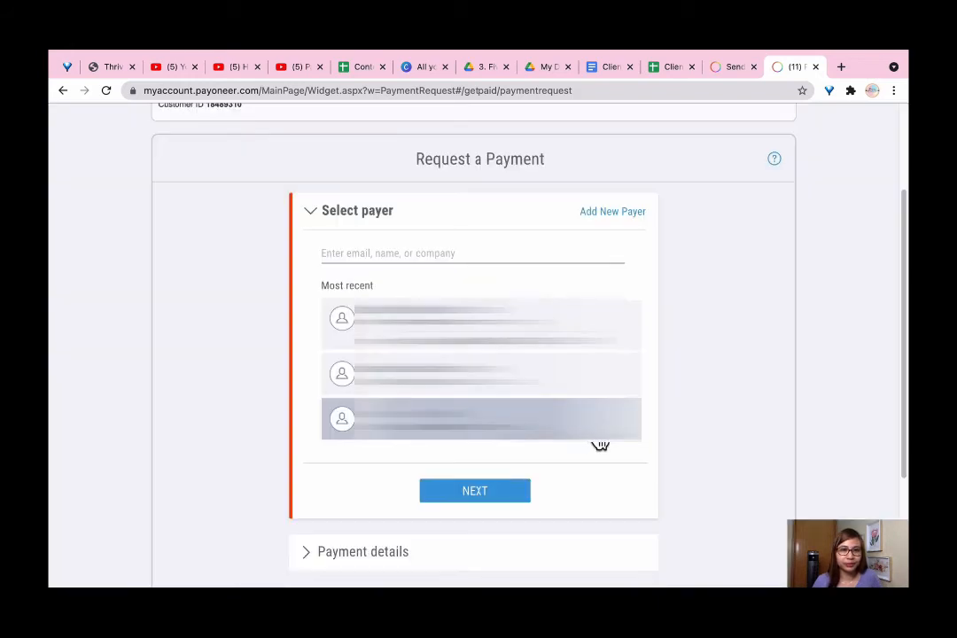
pyautogui.click(567, 326)
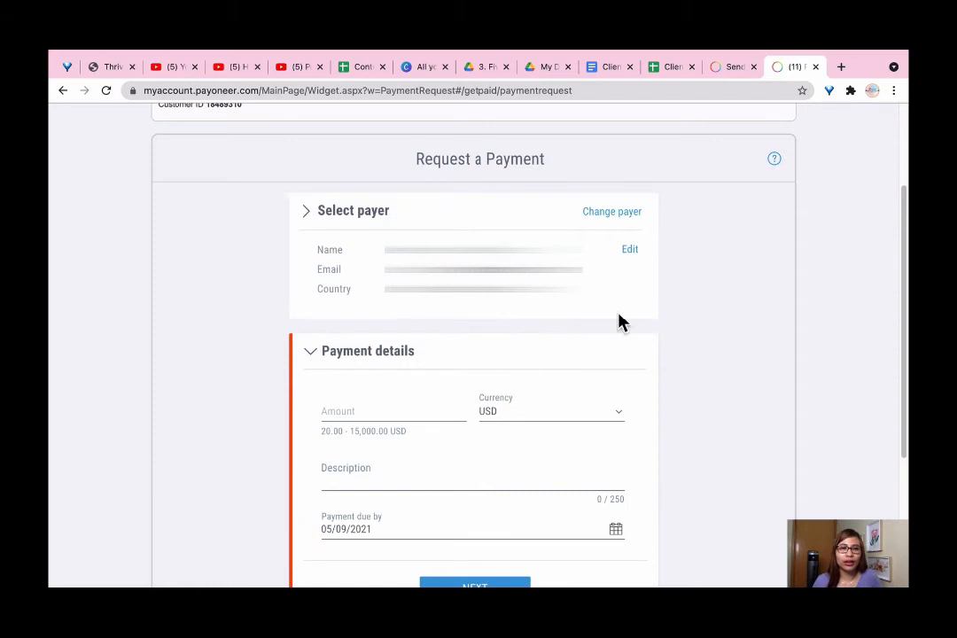
pyautogui.scroll(-1, 620, 321)
pyautogui.scroll(-1, 582, 337)
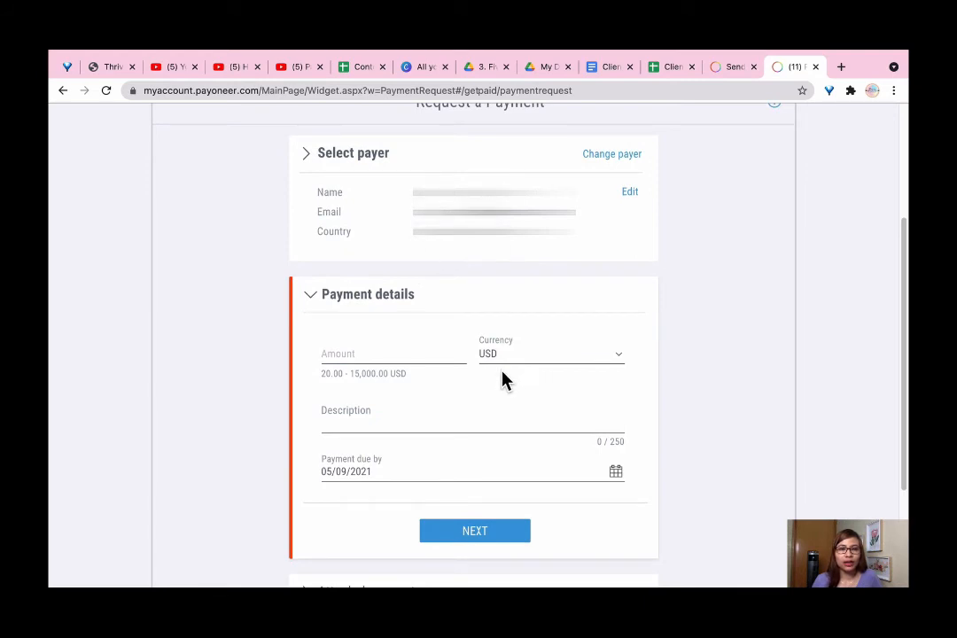
# Enter 450 as the payment amount in USD
pyautogui.scroll(-1, 425, 377)
pyautogui.click(368, 346)
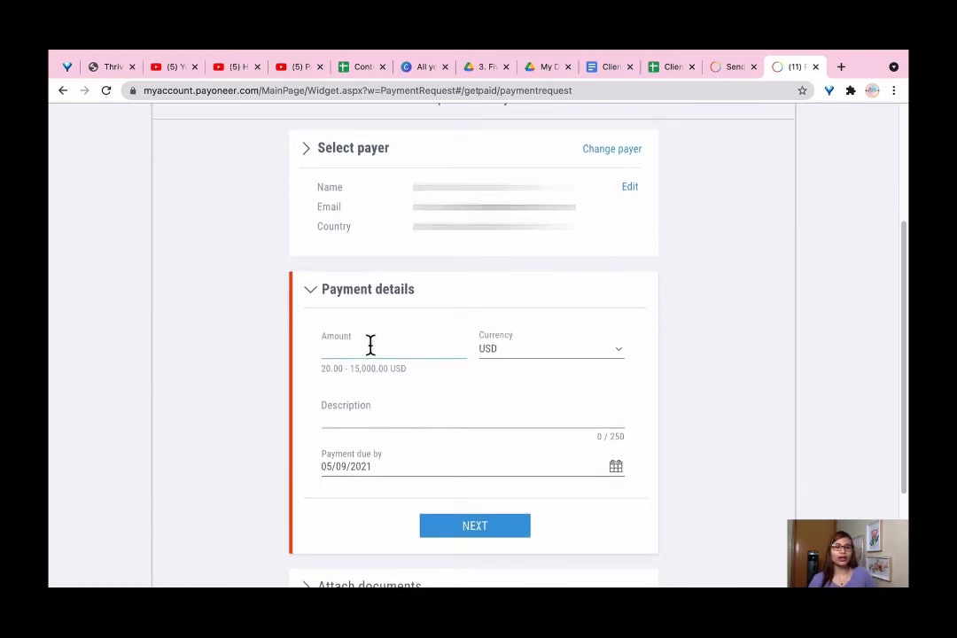
pyautogui.write('450')
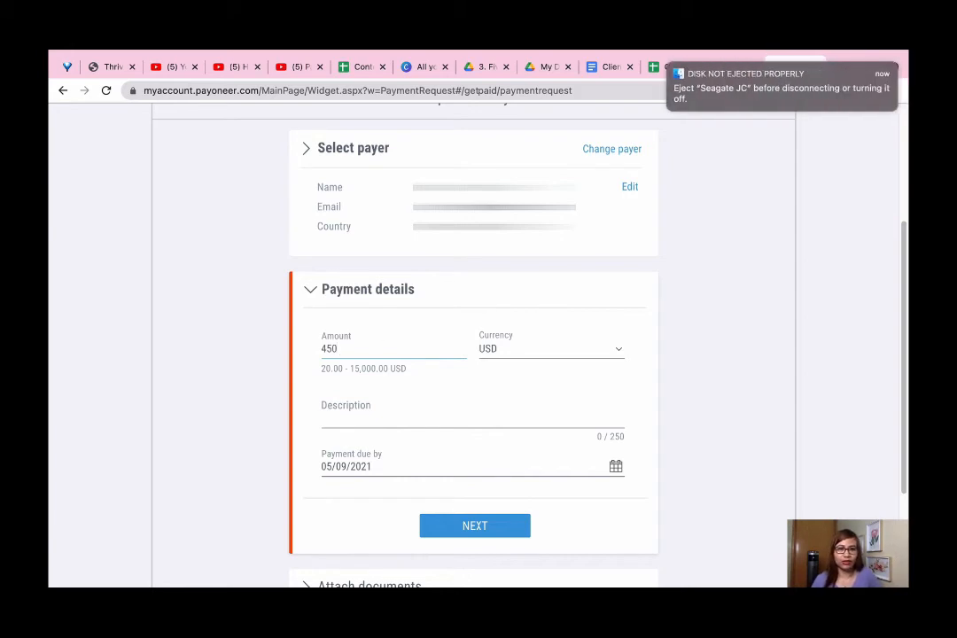
pyautogui.click(542, 356)
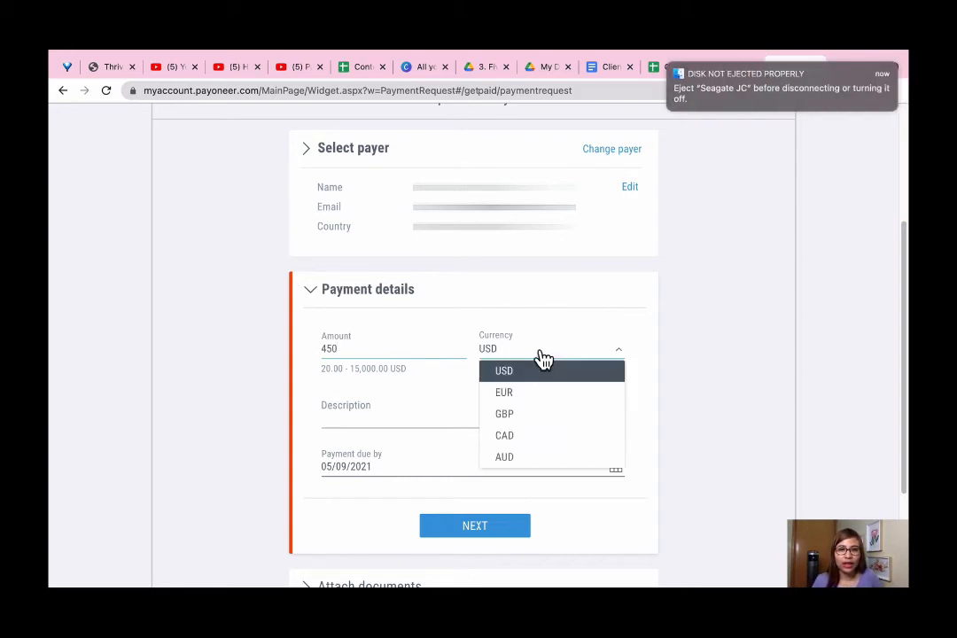
pyautogui.click(540, 374)
# Set the description to 'August 2021 Salary' and check the 05/09/2021 due date
pyautogui.click(381, 421)
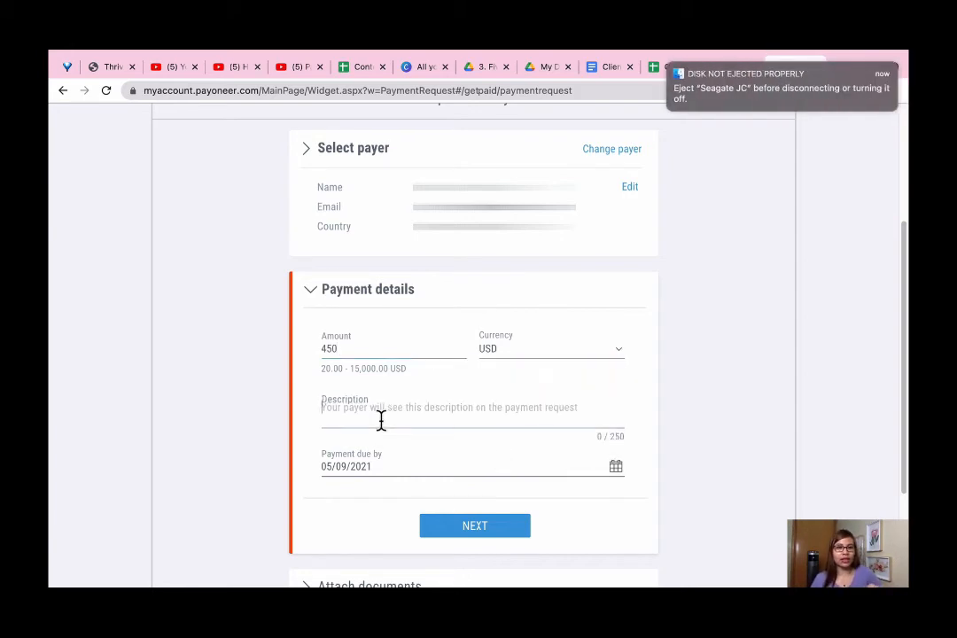
pyautogui.write('A')
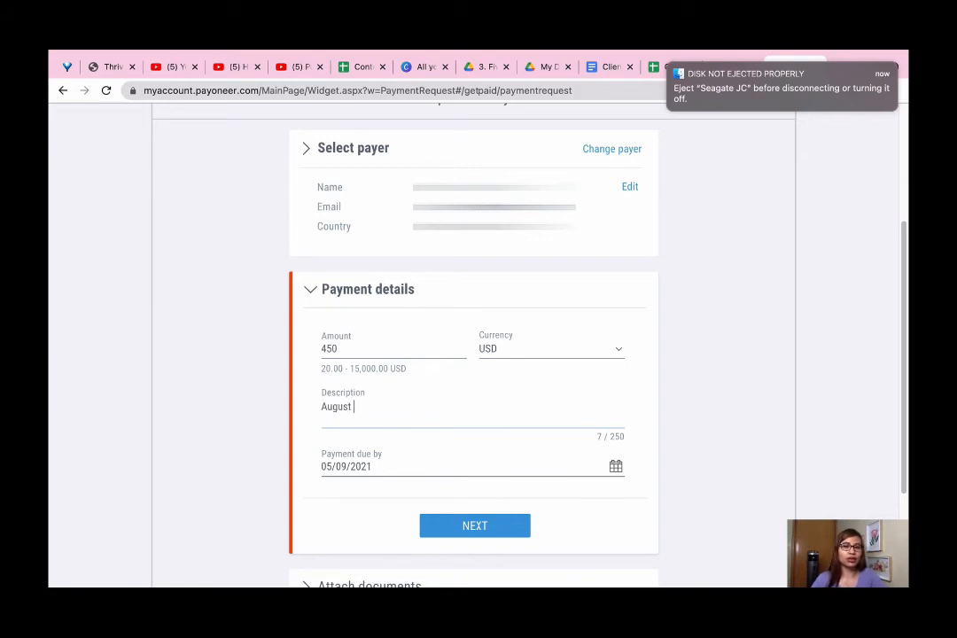
pyautogui.write('ugust')
pyautogui.press('BackSpace')
pyautogui.press('super+a')
pyautogui.click(351, 407)
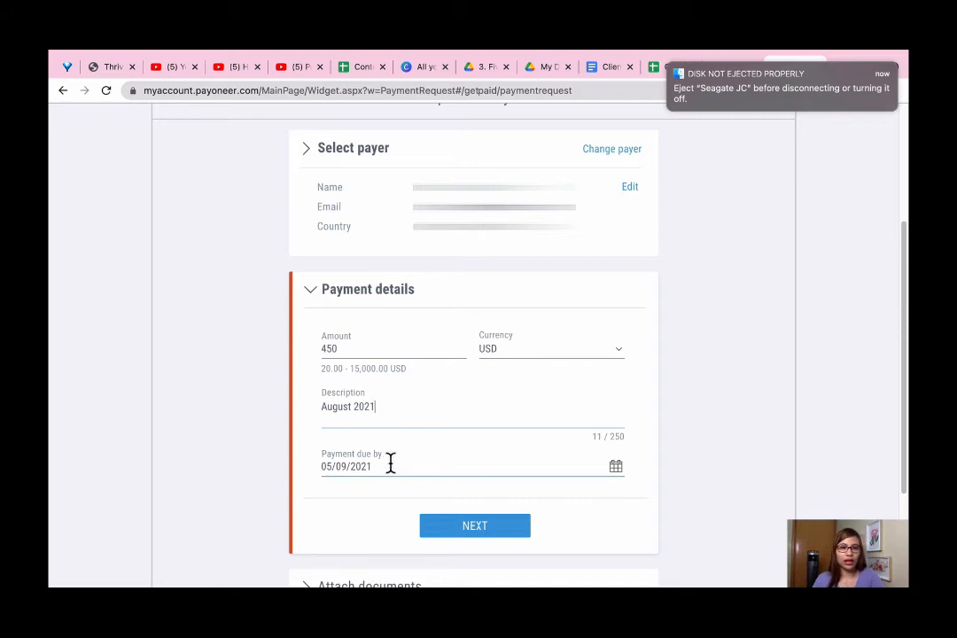
pyautogui.write('2021 Salary')
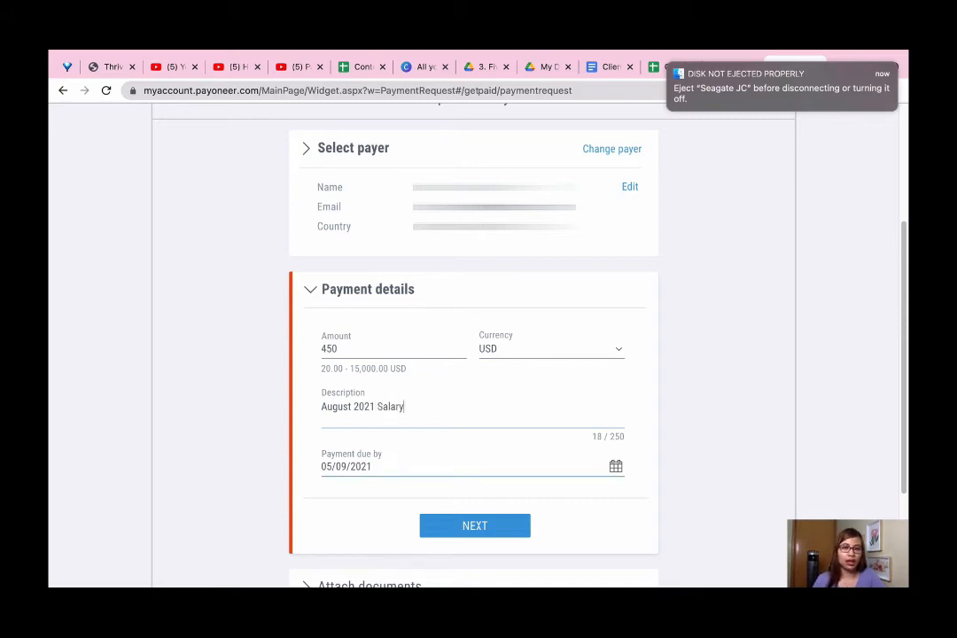
pyautogui.click(407, 465)
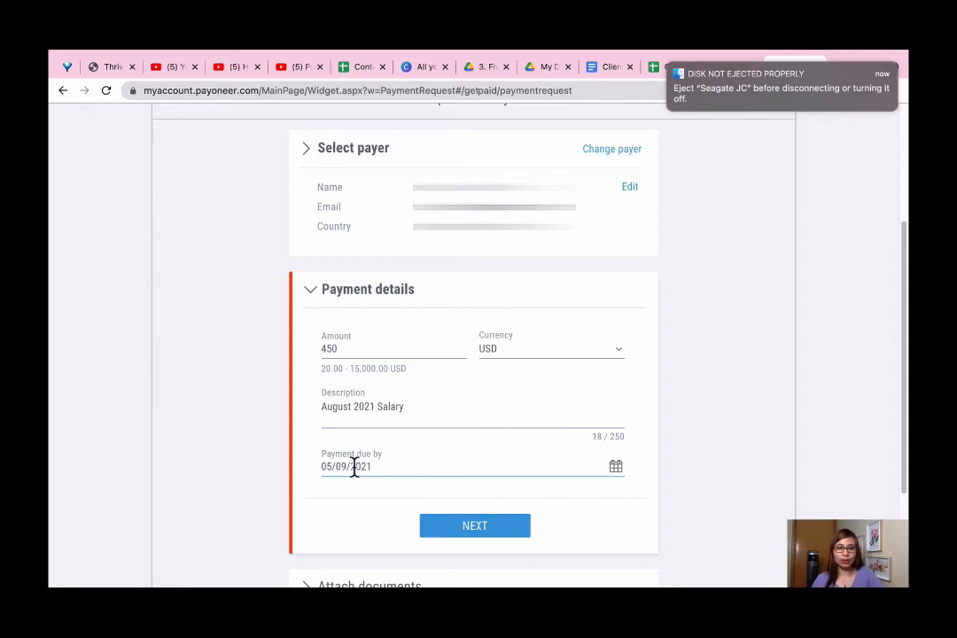
pyautogui.scroll(-3, 487, 487)
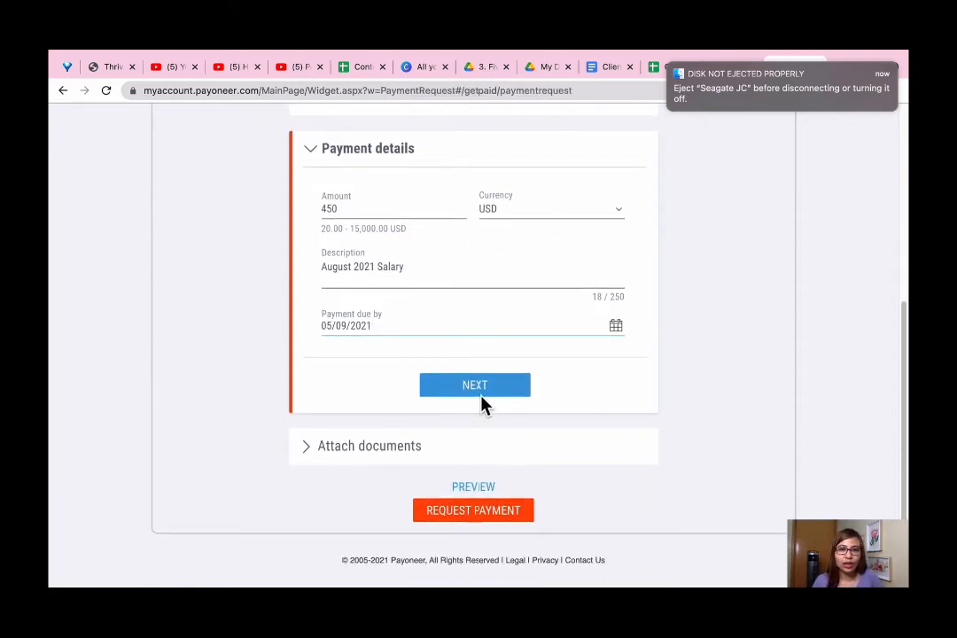
# Confirm the 450.00 USD August 2021 Salary details and continue to Attach documents
pyautogui.click(481, 391)
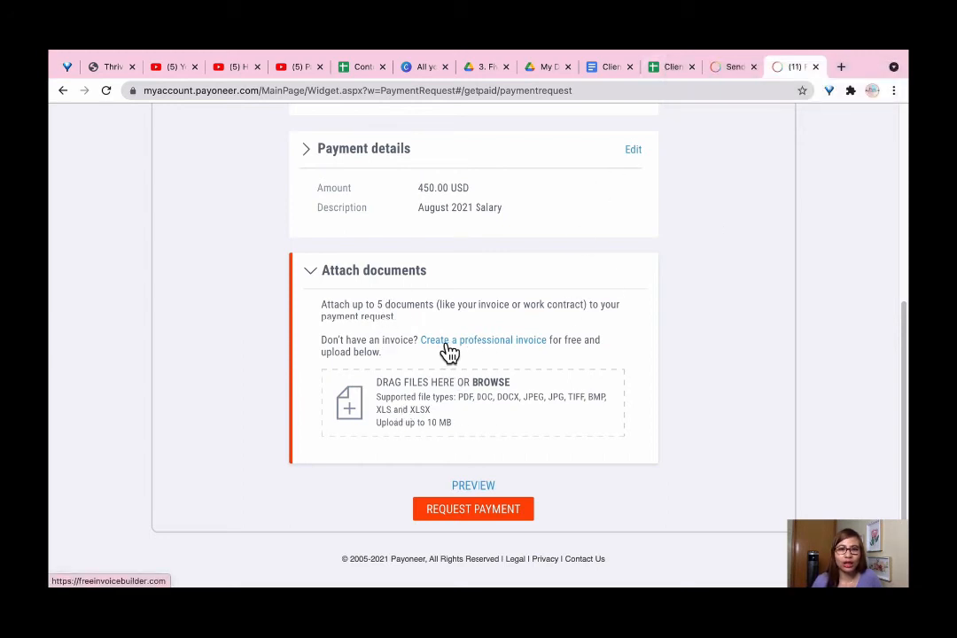
# Open freeinvoicebuilder.com in a new tab and start a new blank invoice
pyautogui.click(502, 343)
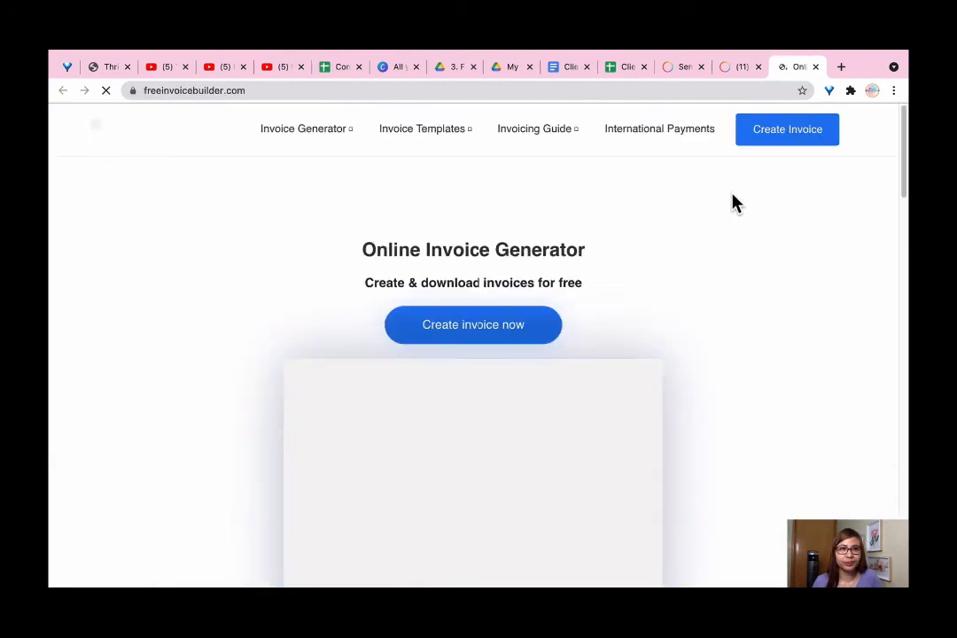
pyautogui.click(293, 89)
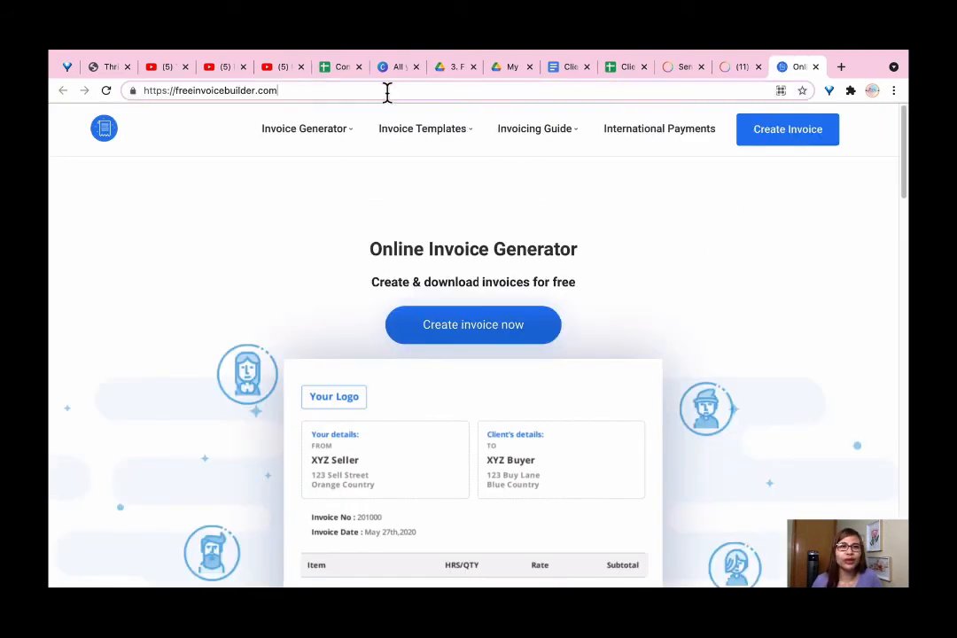
pyautogui.moveTo(327, 92); pyautogui.dragTo(133, 88)
pyautogui.click(388, 92)
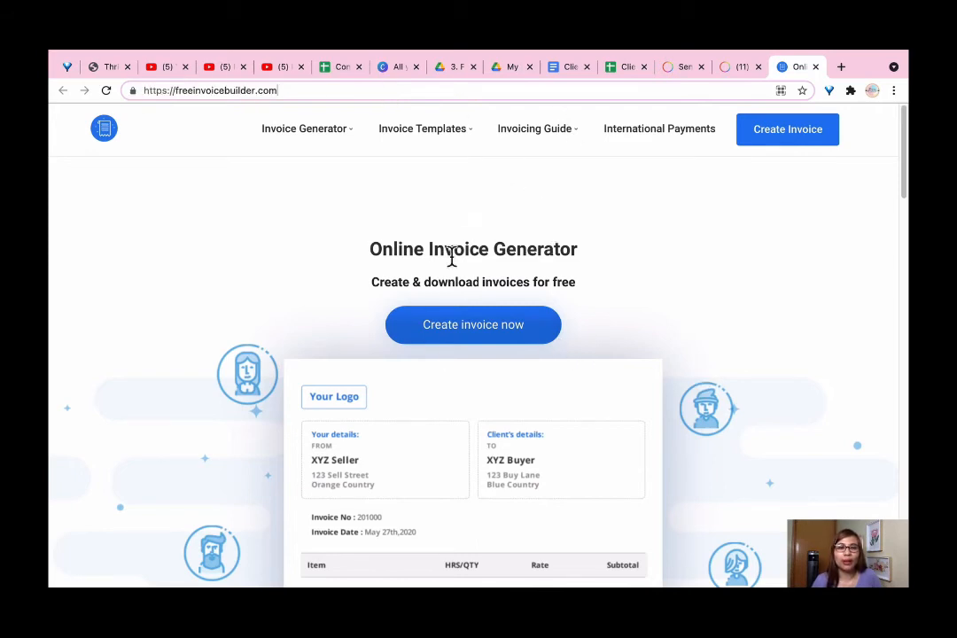
pyautogui.rightClick(475, 335)
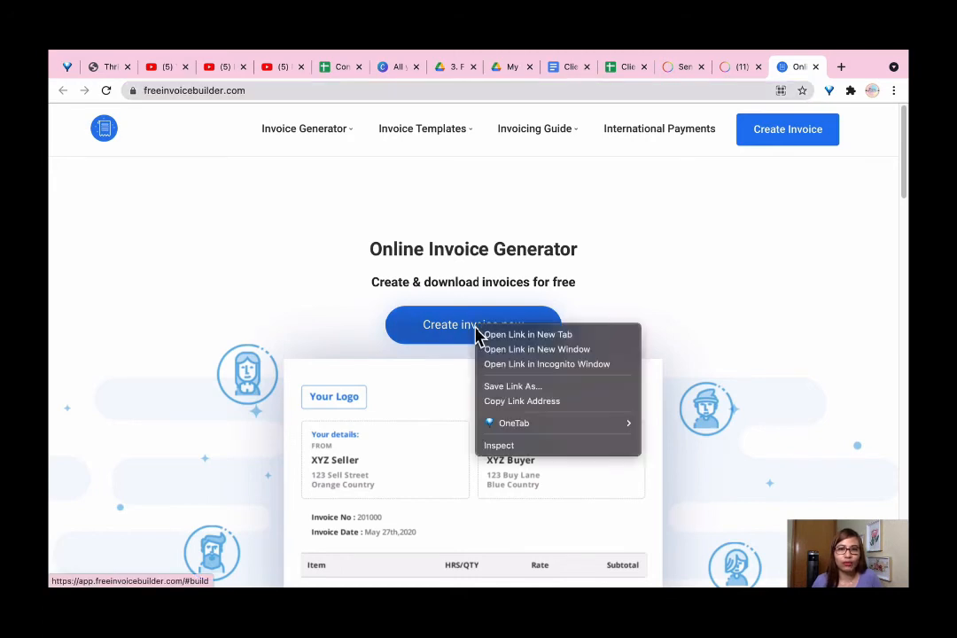
pyautogui.click(498, 328)
pyautogui.click(492, 330)
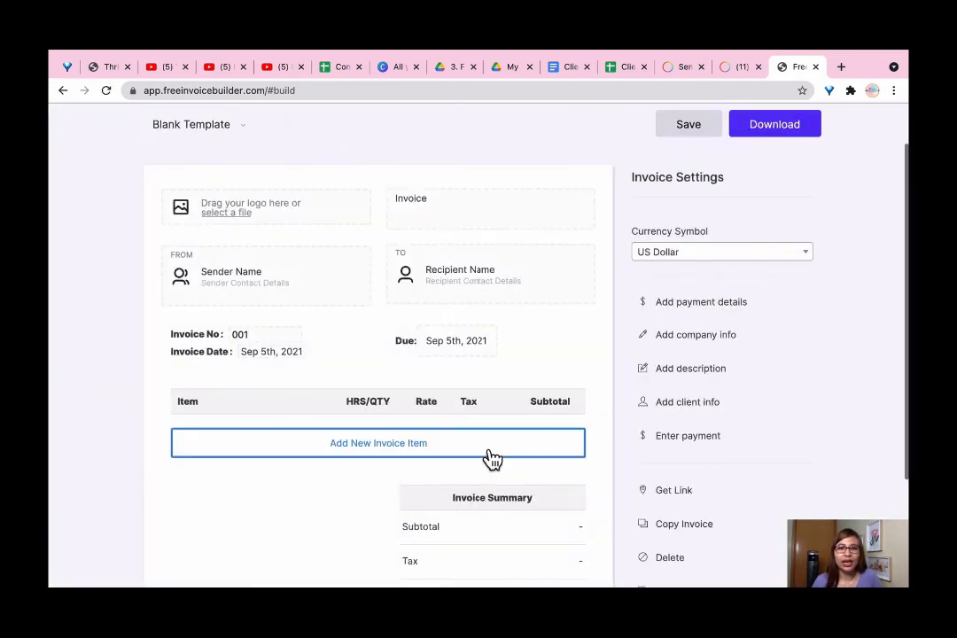
pyautogui.scroll(-2, 495, 465)
pyautogui.scroll(2, 497, 467)
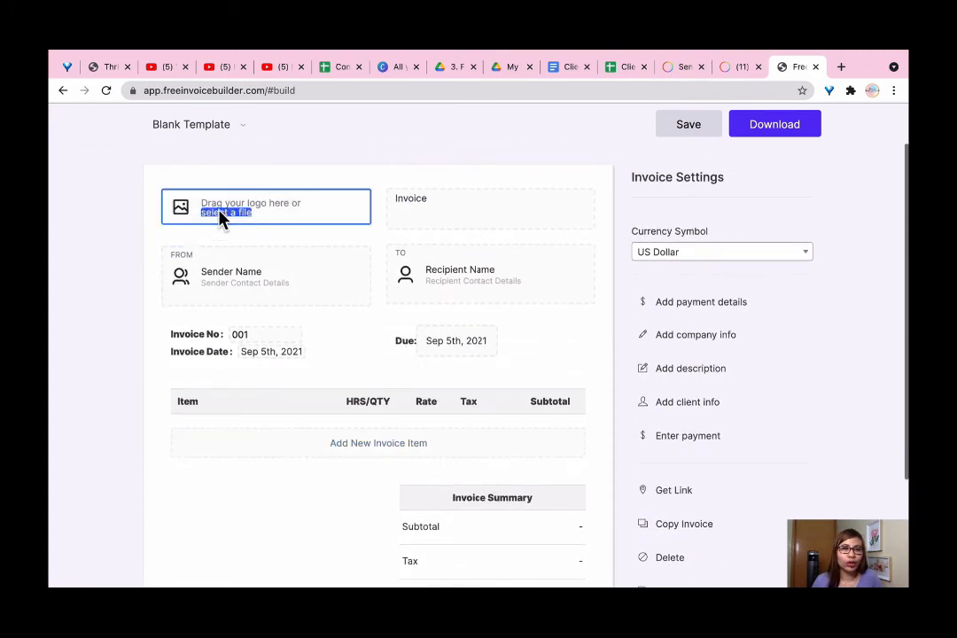
pyautogui.click(439, 220)
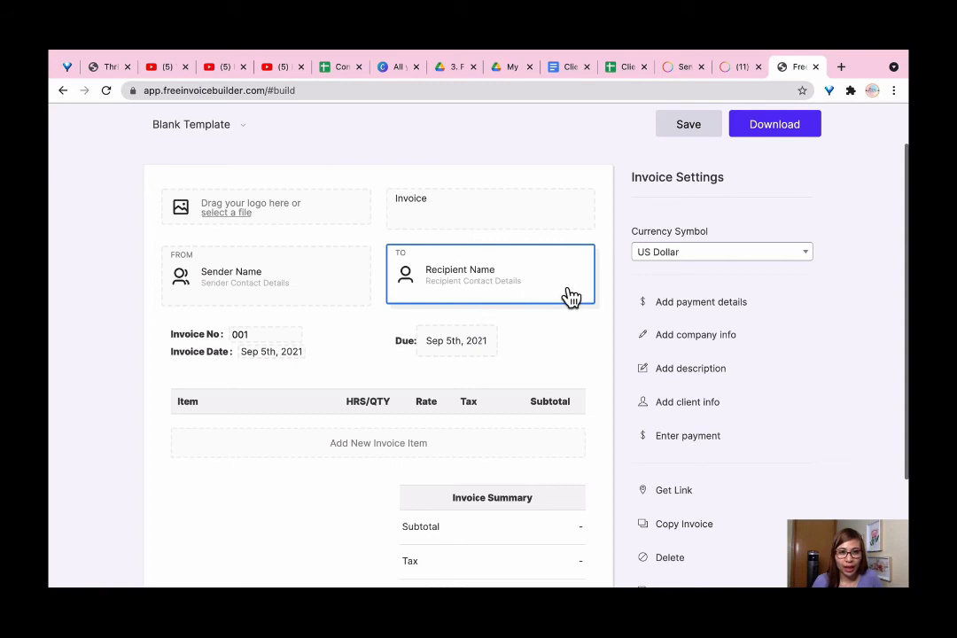
pyautogui.click(241, 334)
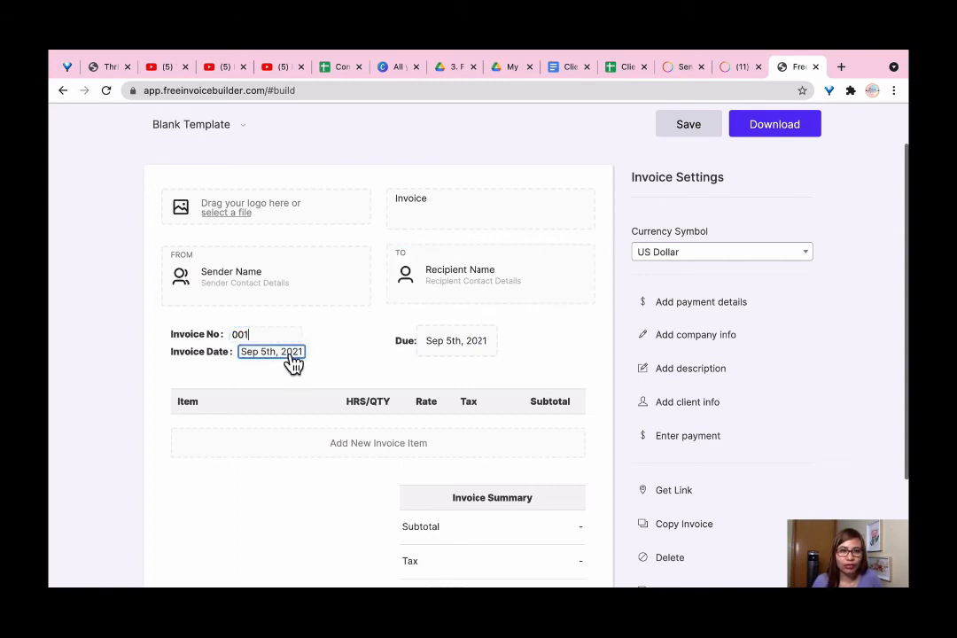
pyautogui.scroll(-1, 444, 421)
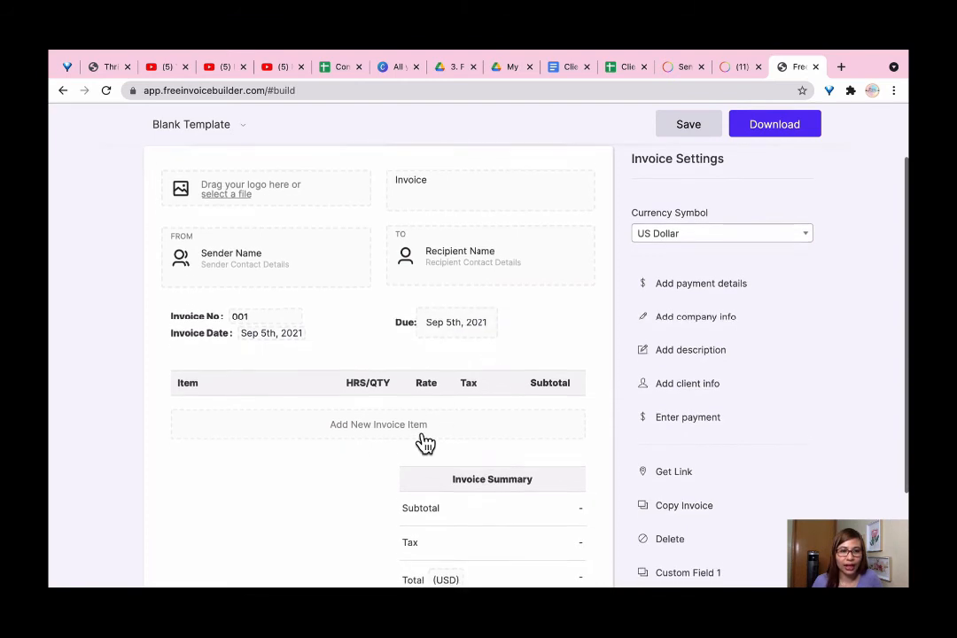
pyautogui.scroll(-2, 496, 433)
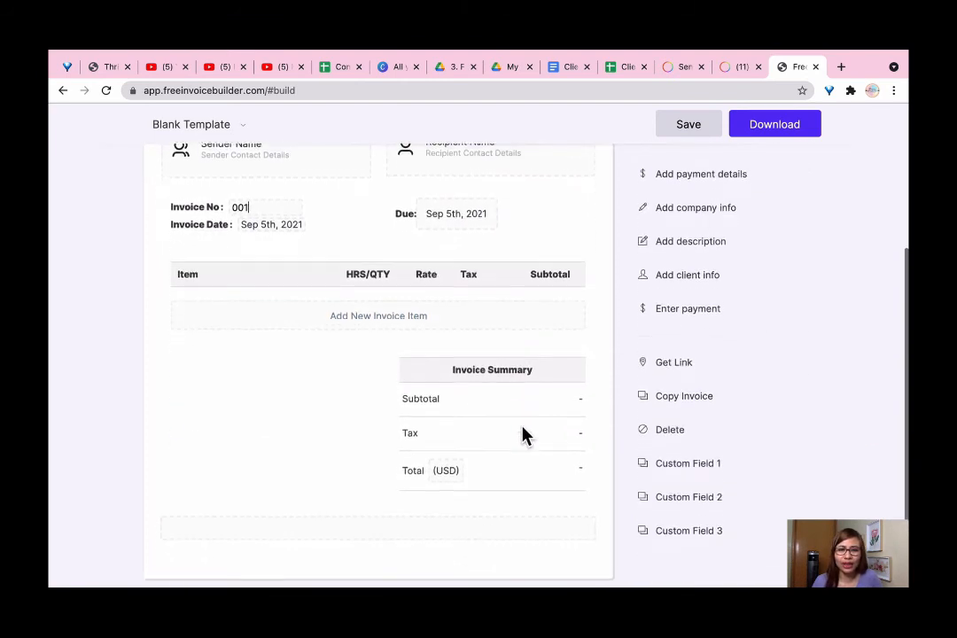
pyautogui.scroll(3, 532, 514)
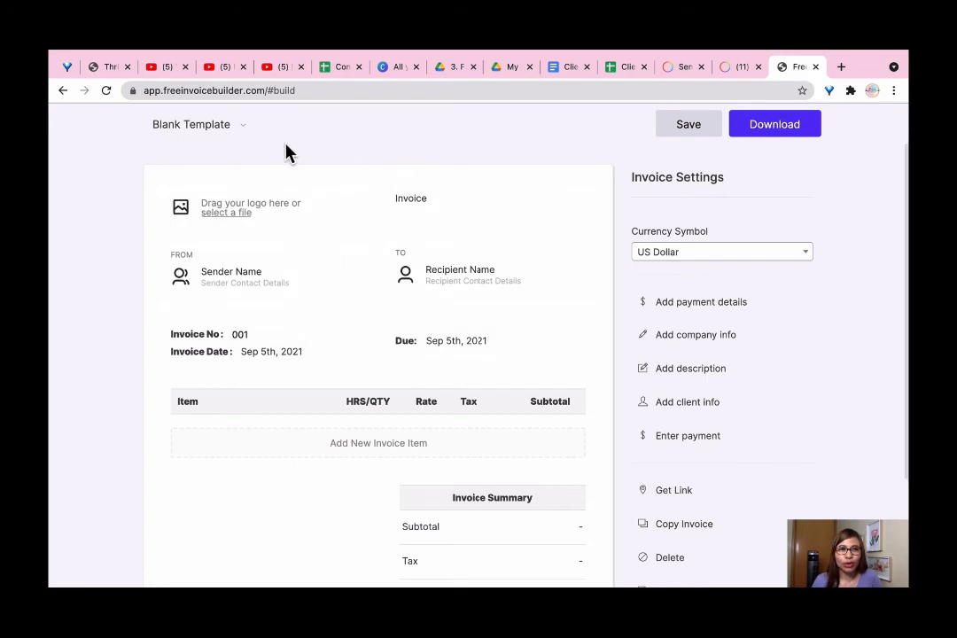
# Attach August 2021 Invoice.pdf from the Downloads folder to the 450 USD payment request
pyautogui.click(735, 69)
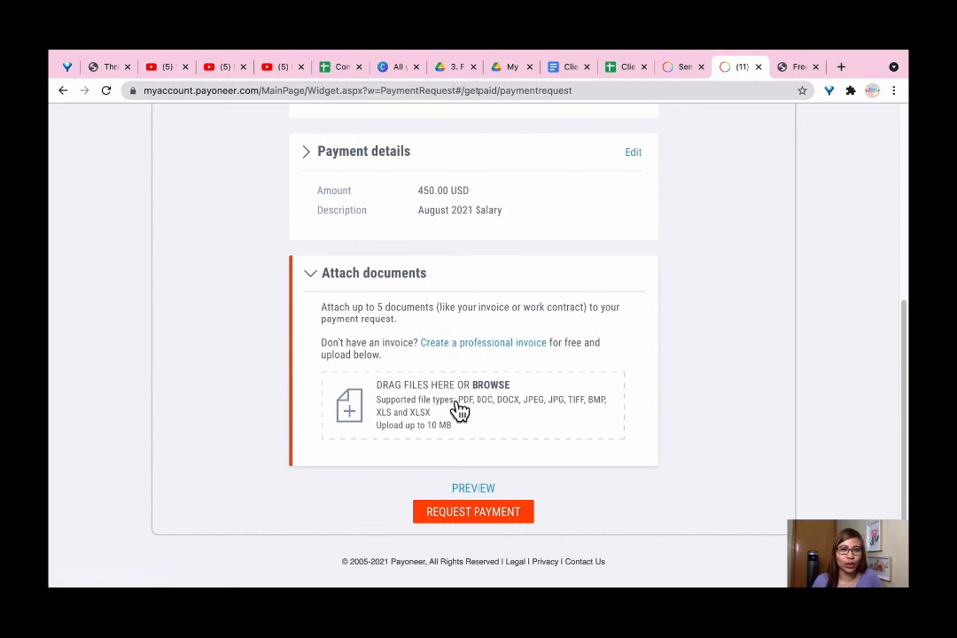
pyautogui.click(412, 405)
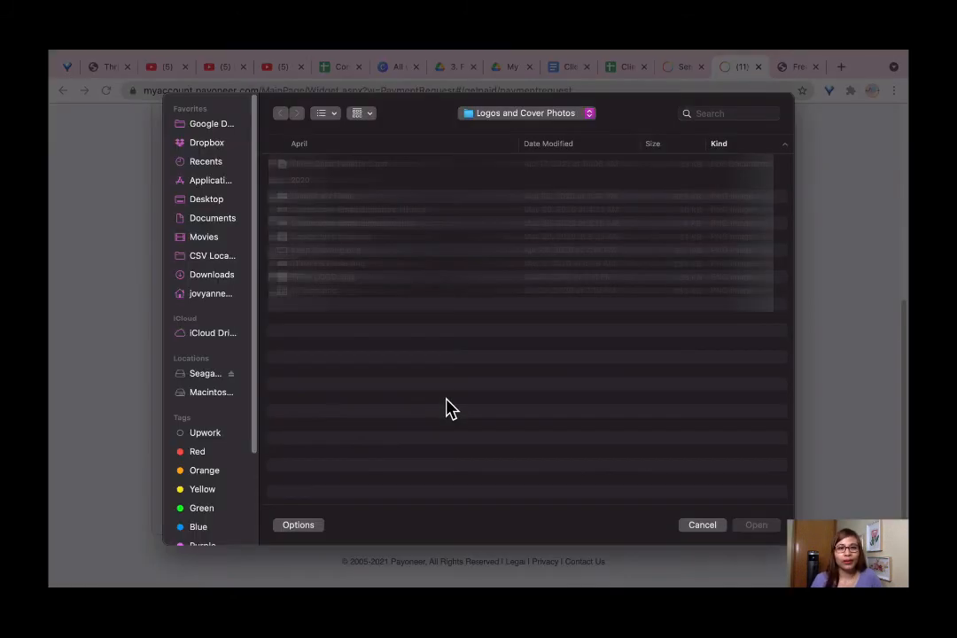
pyautogui.click(211, 275)
pyautogui.click(402, 166)
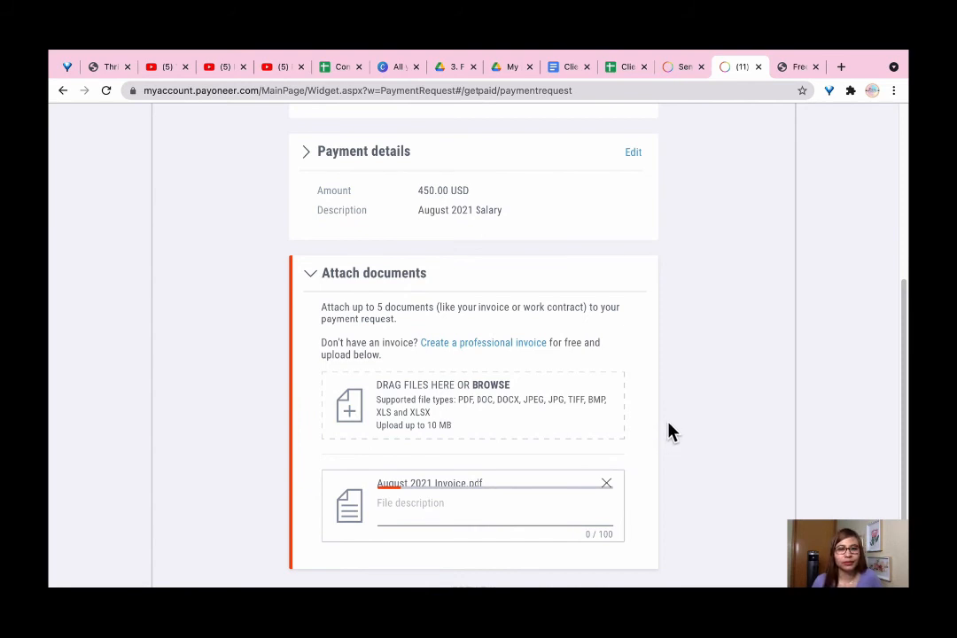
pyautogui.scroll(-2, 669, 432)
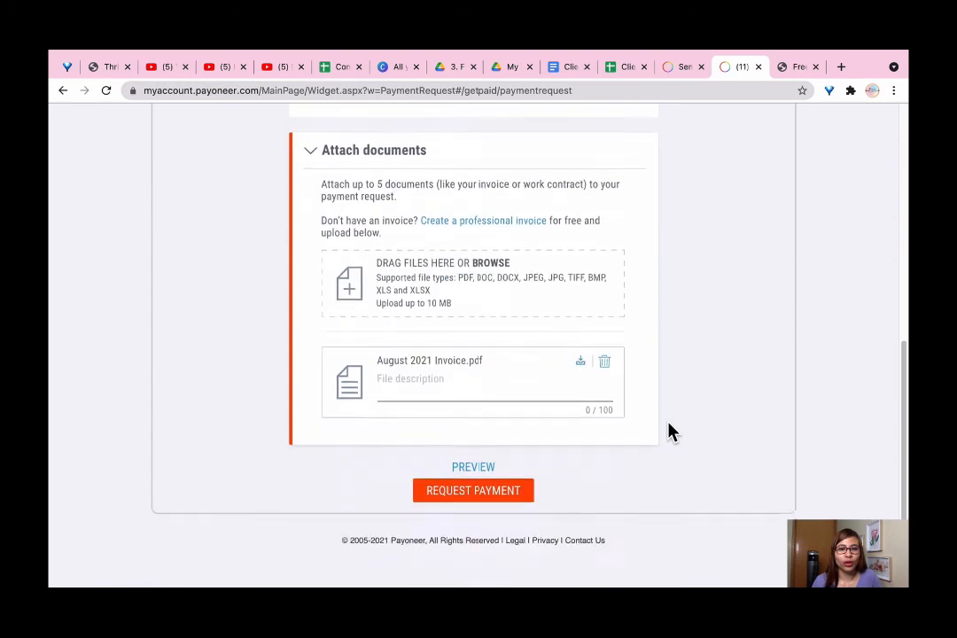
# Submit the 450 USD 'August 2021 Salary' request and review the SUBMITTED notice and reminder schedule
pyautogui.click(466, 492)
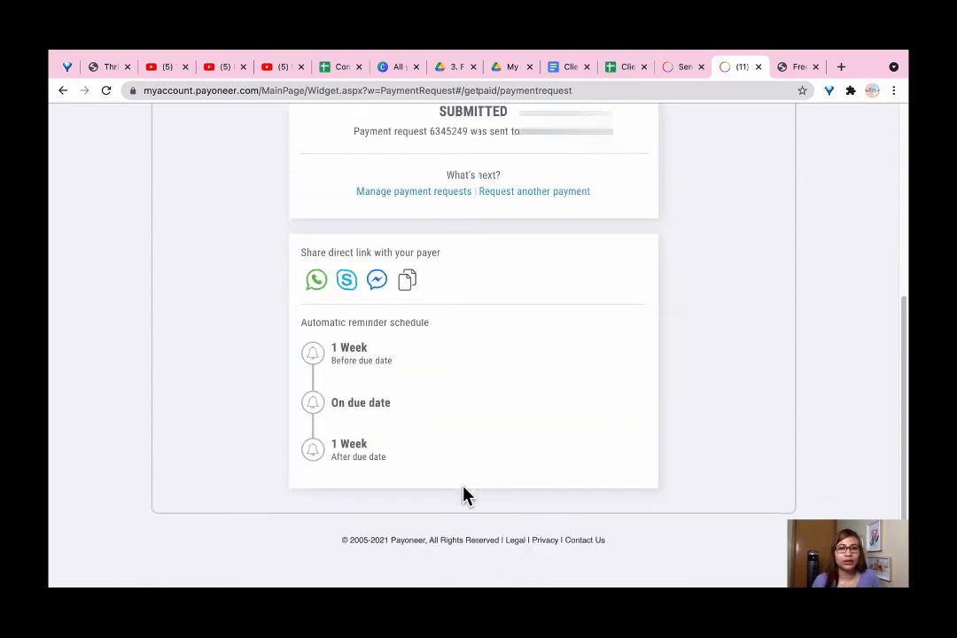
pyautogui.scroll(5, 534, 454)
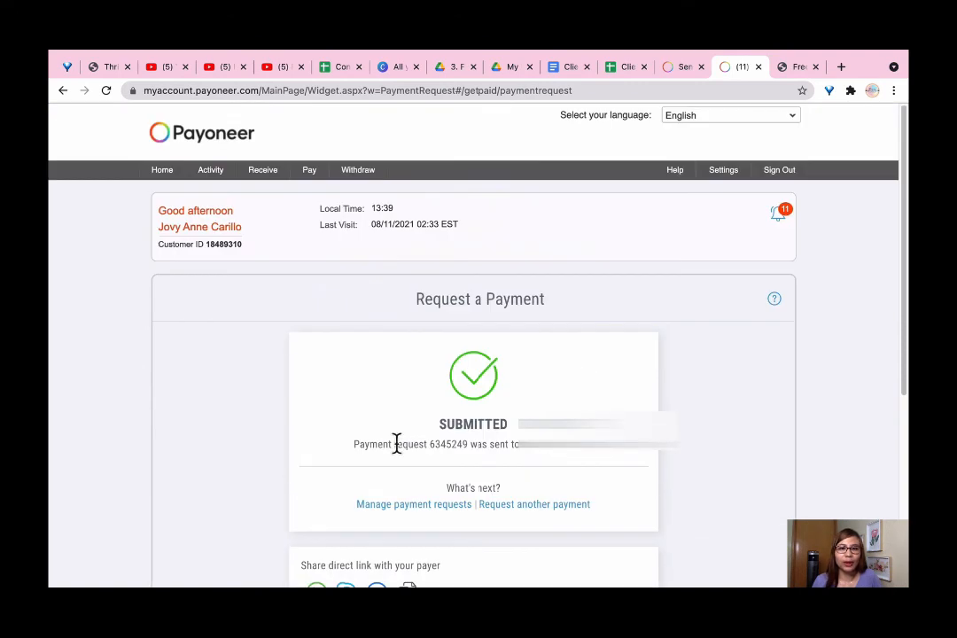
pyautogui.scroll(-1, 596, 431)
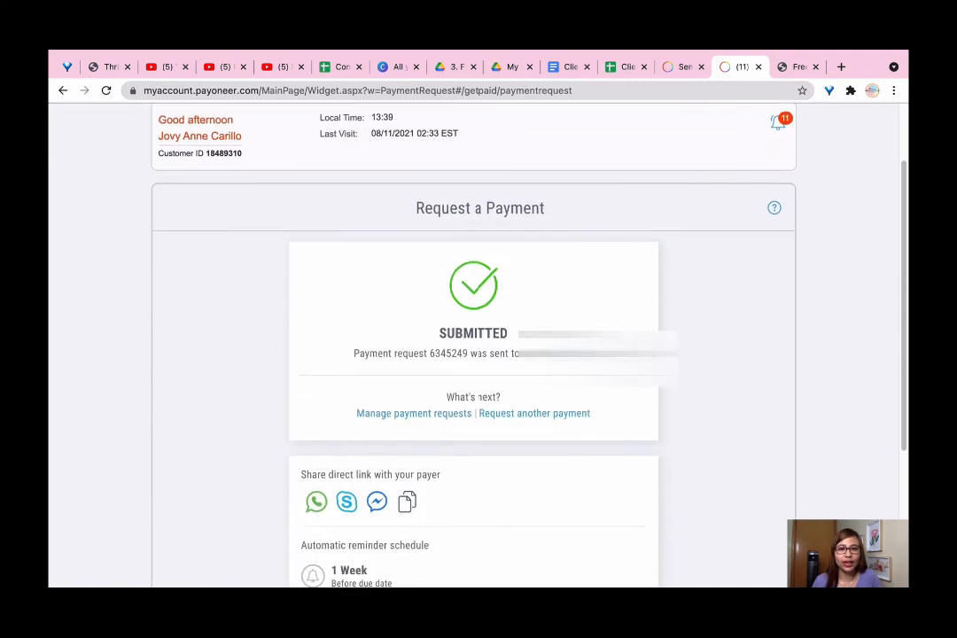
pyautogui.scroll(-3, 609, 466)
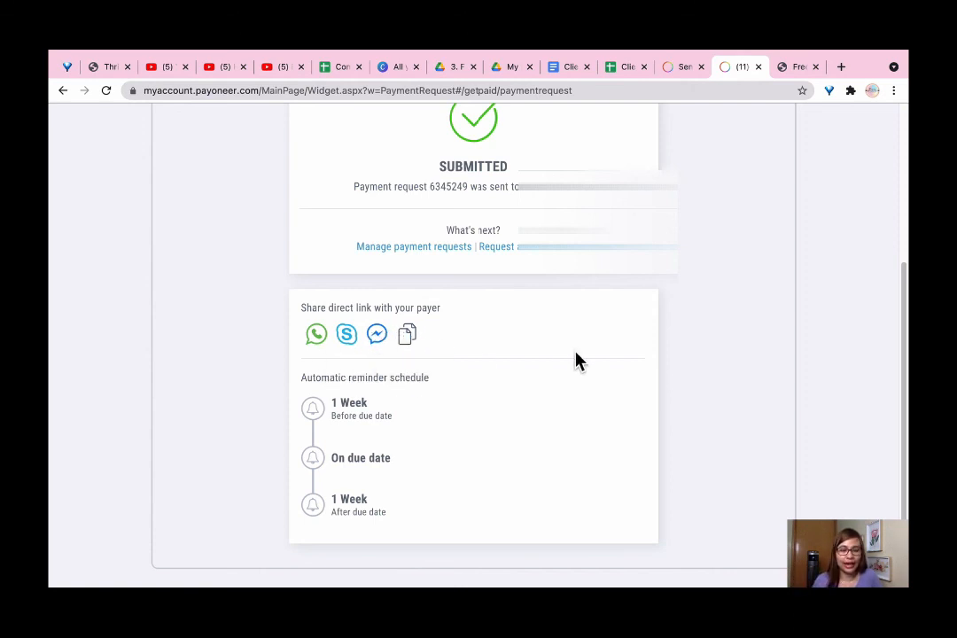
pyautogui.scroll(-2, 574, 363)
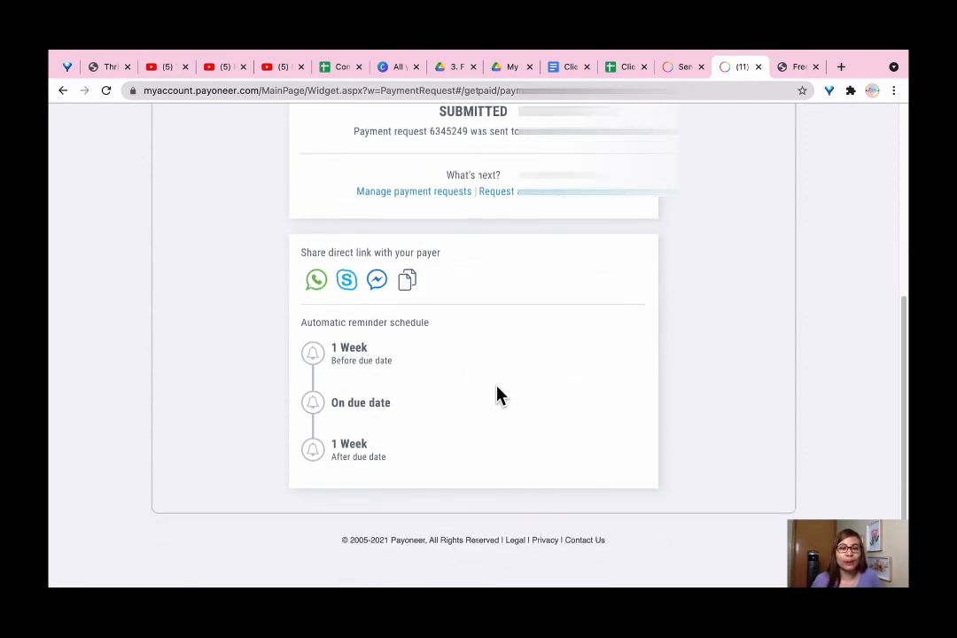
pyautogui.scroll(1, 406, 449)
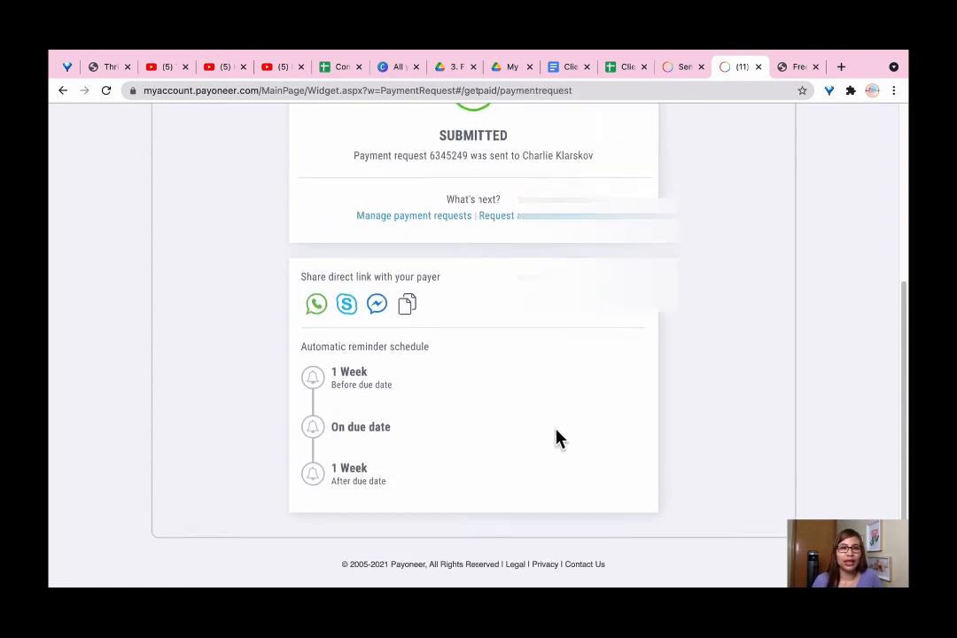
pyautogui.scroll(5, 556, 436)
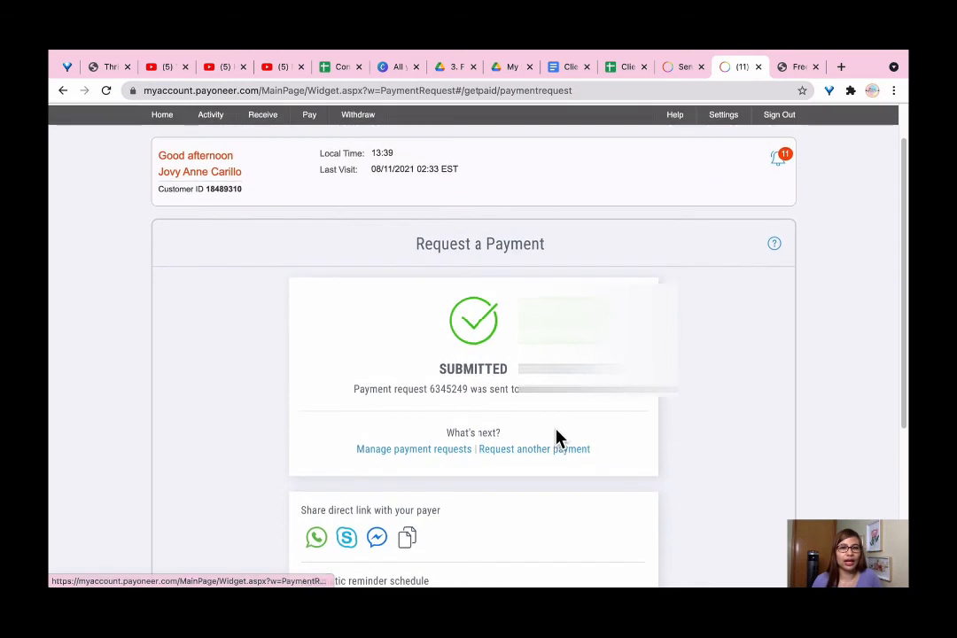
pyautogui.scroll(2, 557, 437)
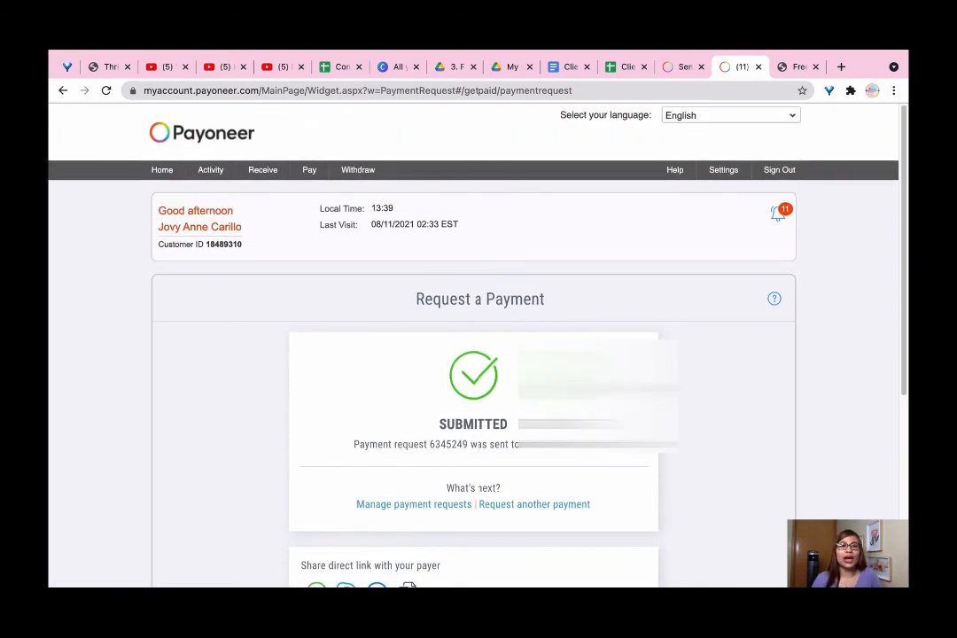